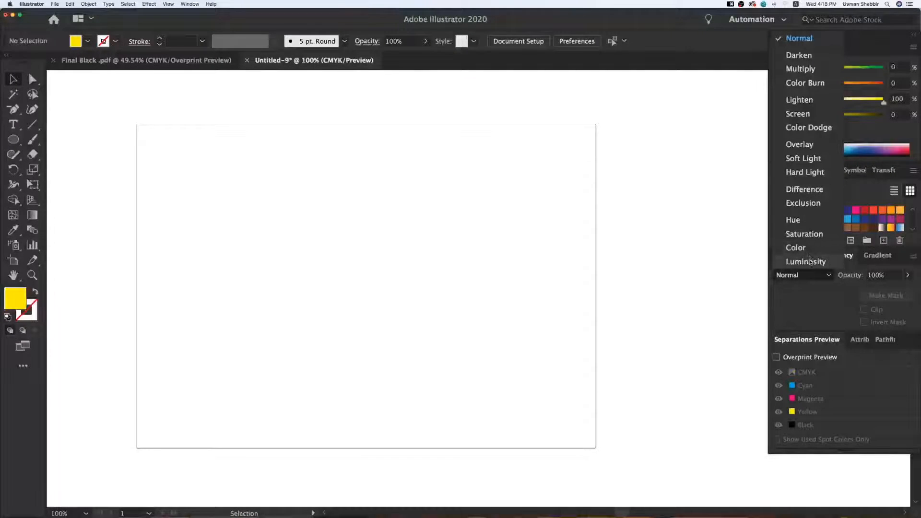
{"action": "left_click", "coordinate": [857, 272]}
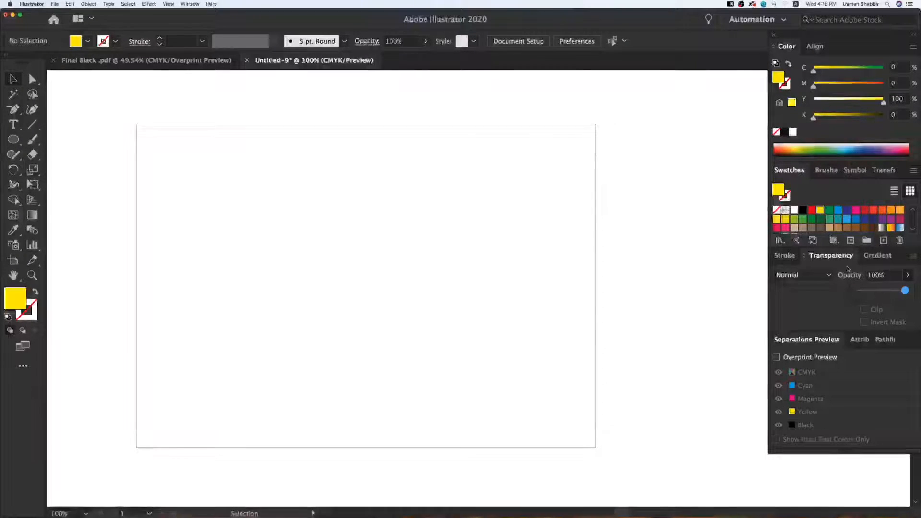
{"action": "left_click", "coordinate": [373, 193]}
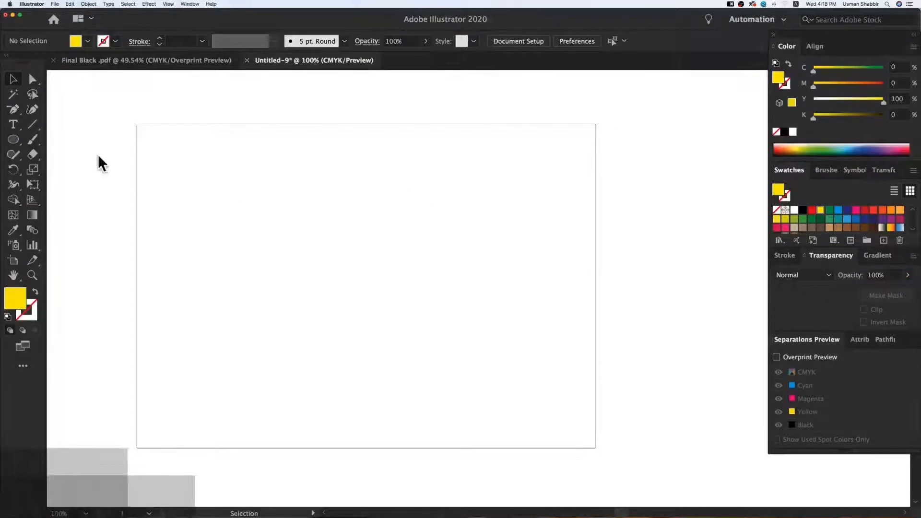
Draw a yellow rectangle on the artboard and move it slightly left and down from where it was drawn
{"action": "left_click_drag", "start_coordinate": [22, 143], "coordinate": [62, 137]}
{"action": "left_click_drag", "start_coordinate": [224, 204], "coordinate": [395, 344]}
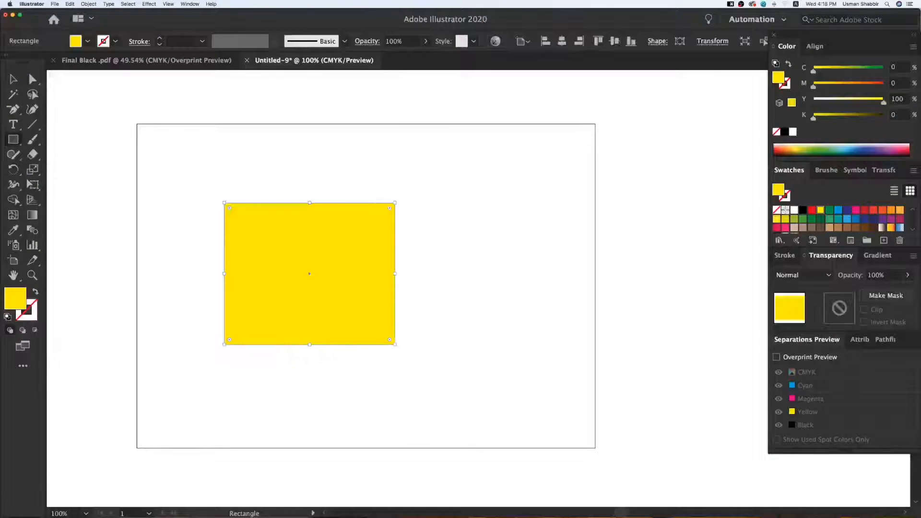
{"action": "key", "text": "v"}
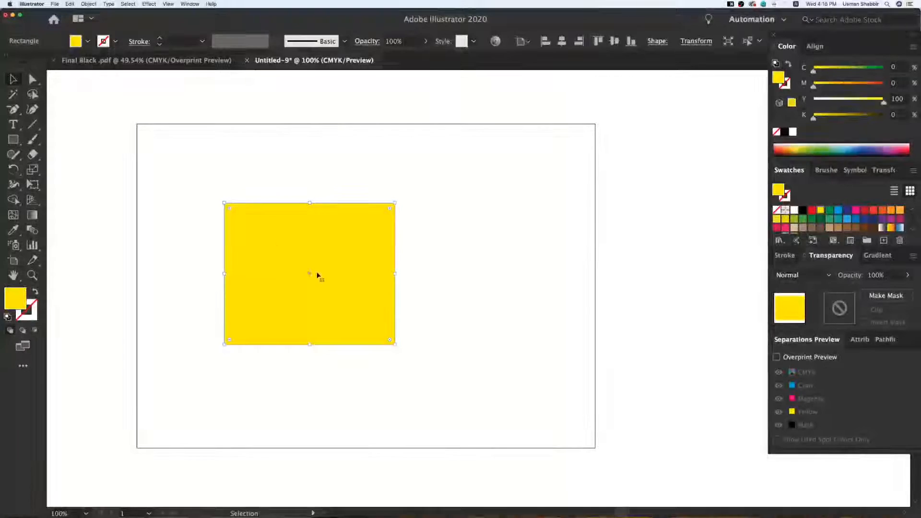
{"action": "left_click_drag", "start_coordinate": [378, 226], "coordinate": [365, 225]}
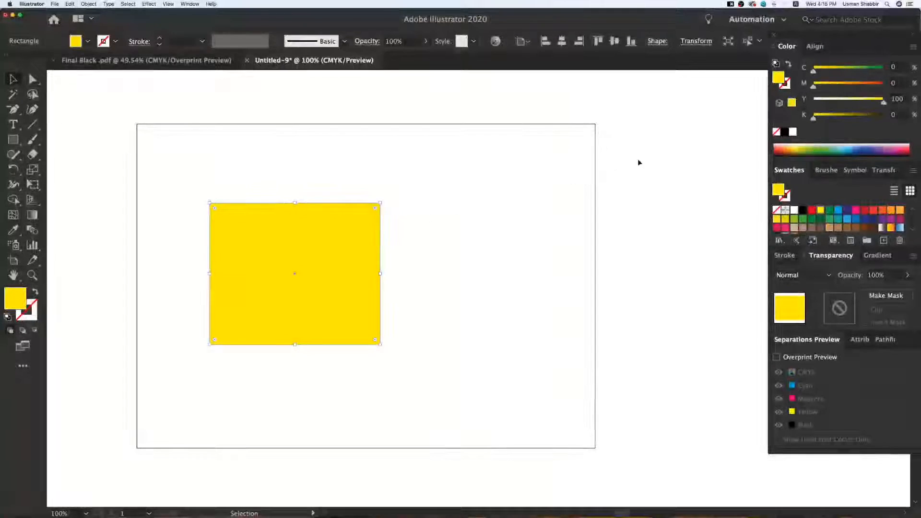
{"action": "left_click_drag", "start_coordinate": [374, 273], "coordinate": [367, 286]}
{"action": "left_click", "coordinate": [432, 271]}
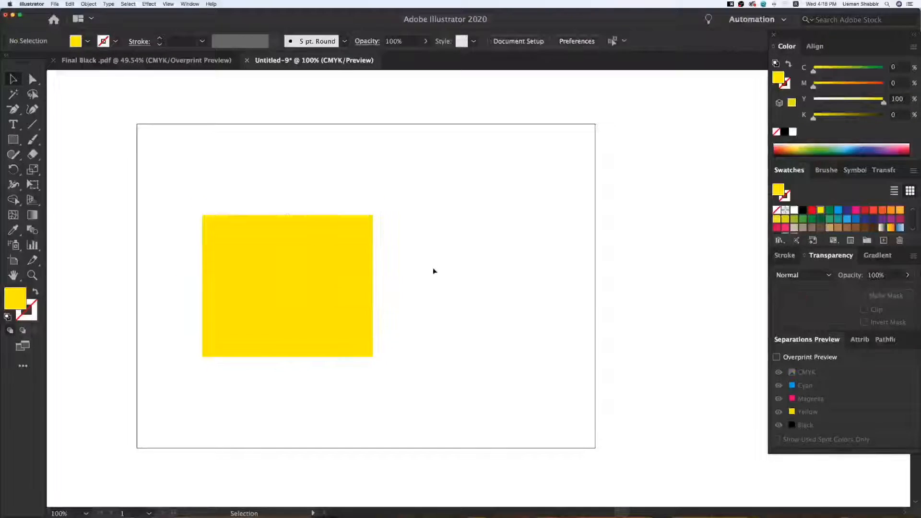
Draw a circle overlapping the rectangle's upper-right corner and fill it with magenta
{"action": "left_click", "coordinate": [15, 141]}
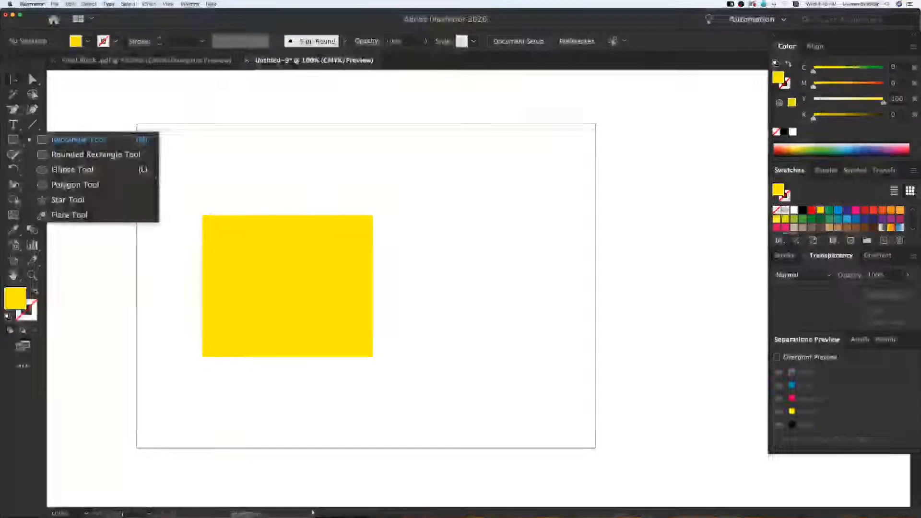
{"action": "left_click", "coordinate": [89, 170]}
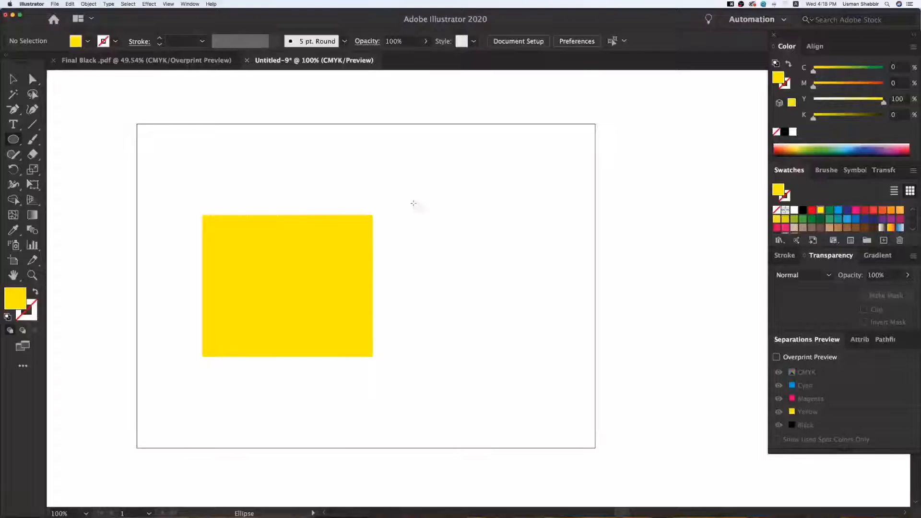
{"action": "left_click_drag", "start_coordinate": [390, 236], "coordinate": [453, 285]}
{"action": "key", "text": "v"}
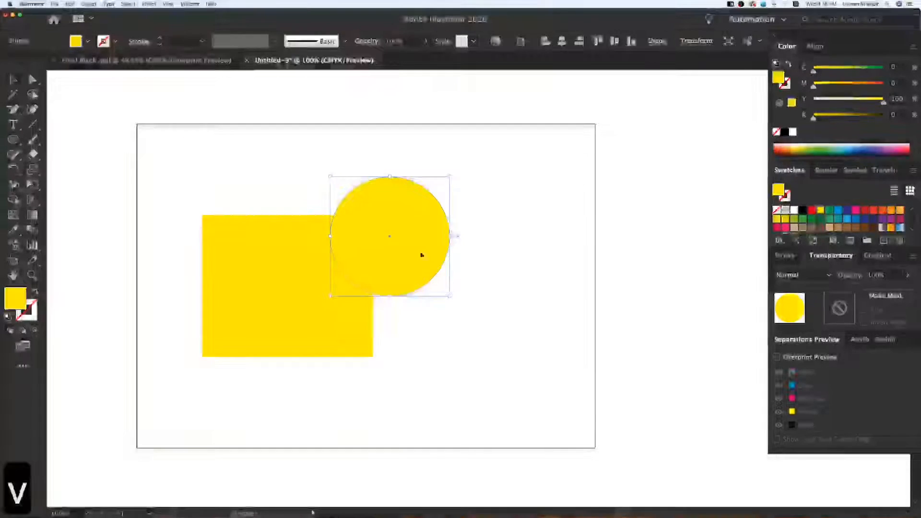
{"action": "left_click_drag", "start_coordinate": [436, 204], "coordinate": [429, 182]}
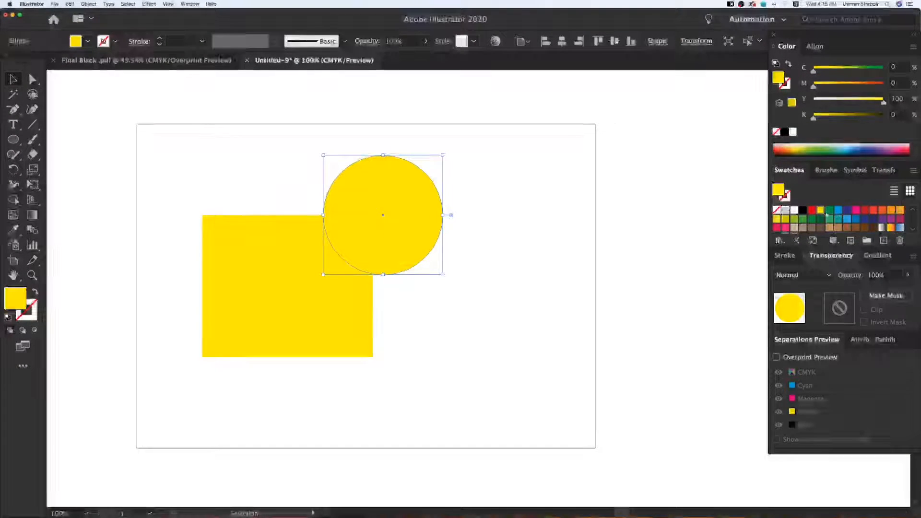
{"action": "left_click", "coordinate": [856, 210]}
{"action": "left_click", "coordinate": [518, 197]}
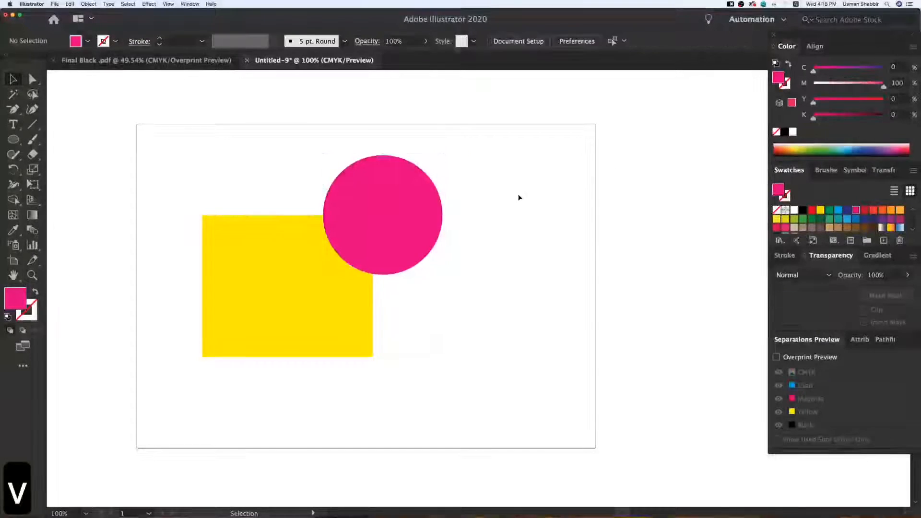
Move the magenta circle further over the rectangle's corner, and shift both shapes together towards the artboard's centre
{"action": "left_click_drag", "start_coordinate": [407, 231], "coordinate": [410, 230]}
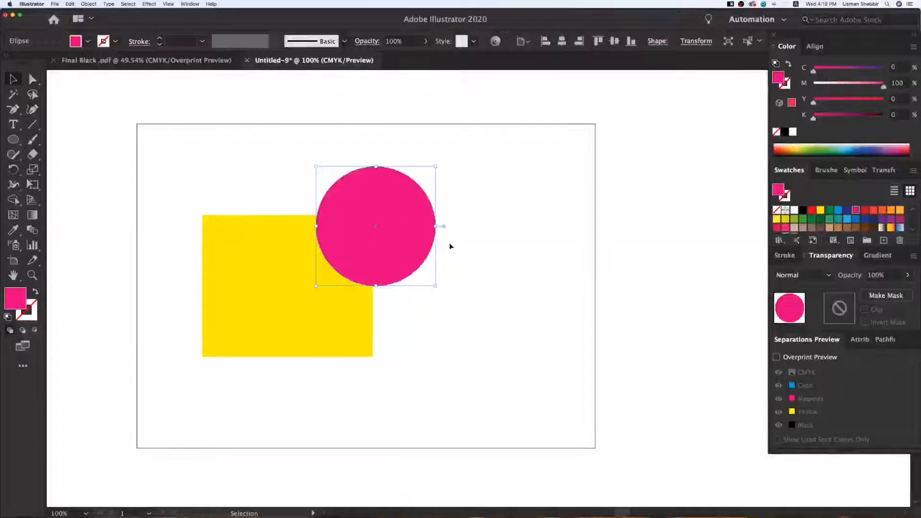
{"action": "left_click_drag", "start_coordinate": [242, 160], "coordinate": [438, 261]}
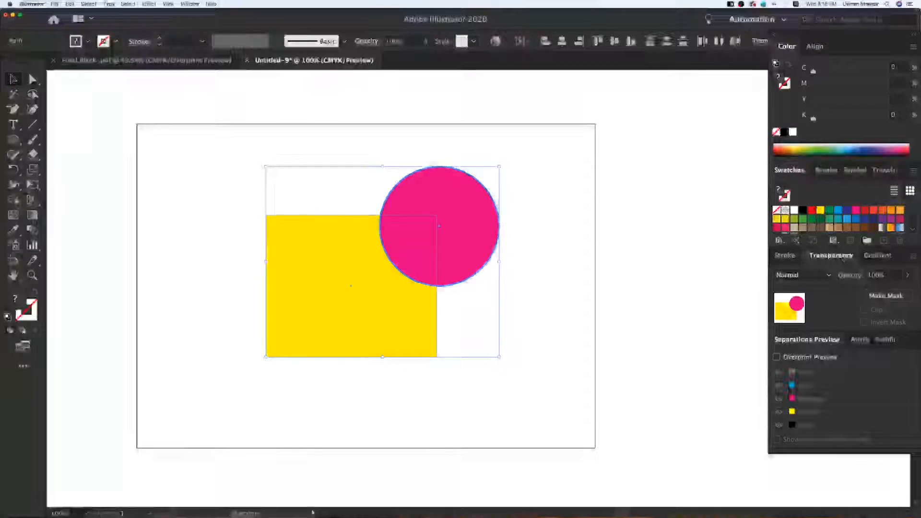
{"action": "left_click", "coordinate": [686, 278]}
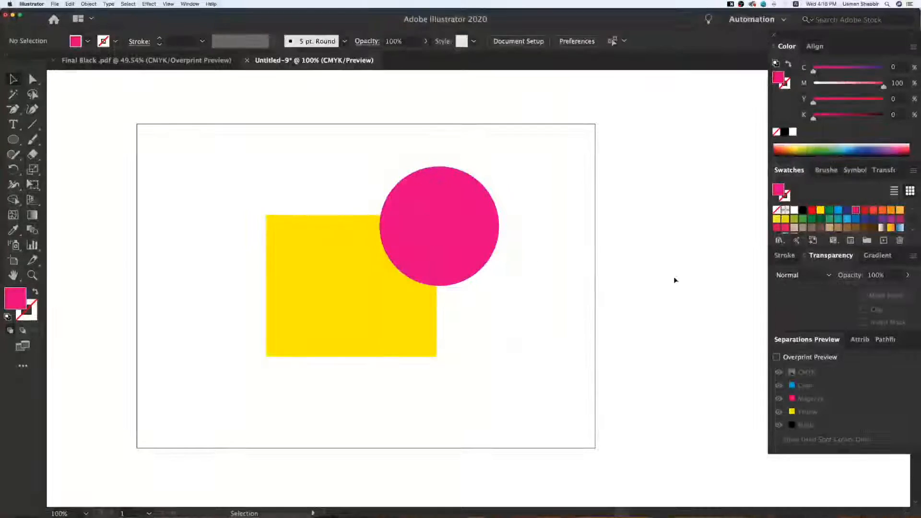
Set the magenta circle's blending mode to Multiply
{"action": "left_click", "coordinate": [486, 236]}
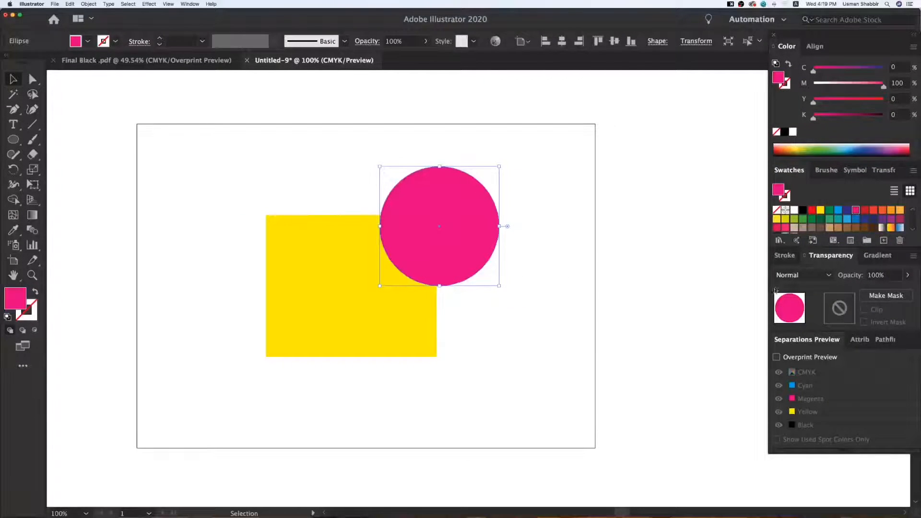
{"action": "left_click", "coordinate": [792, 275]}
{"action": "left_click", "coordinate": [801, 75]}
{"action": "left_click", "coordinate": [801, 275]}
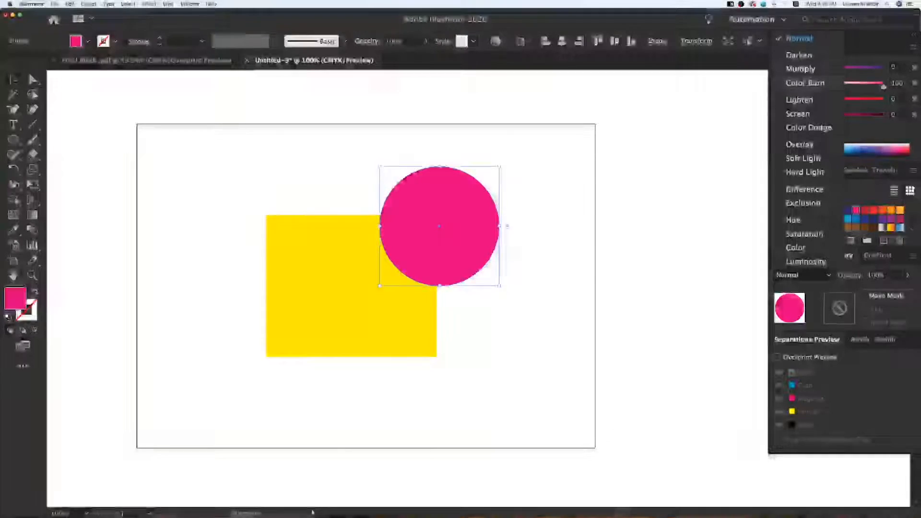
{"action": "left_click", "coordinate": [803, 71]}
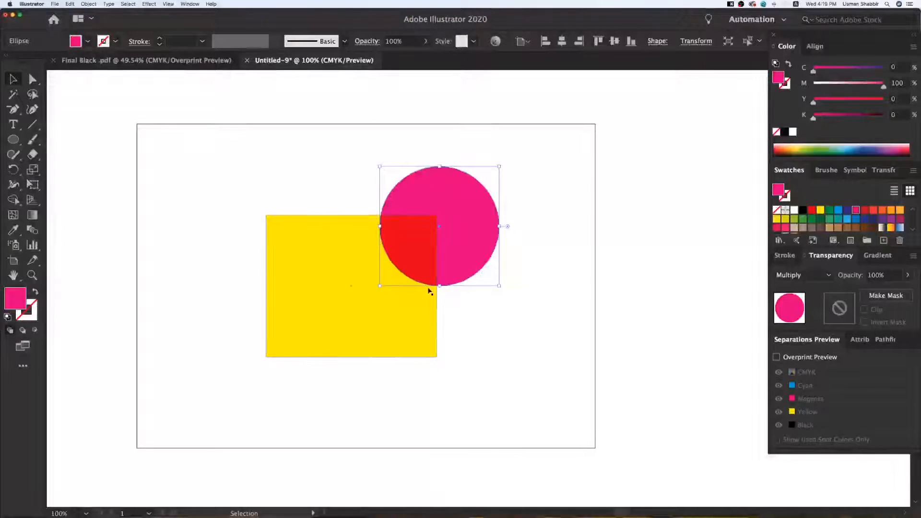
Try the Overlay, Exclusion, Saturation, Luminosity and Color Burn blending modes on the magenta circle
{"action": "left_click", "coordinate": [800, 274]}
{"action": "left_click", "coordinate": [800, 145]}
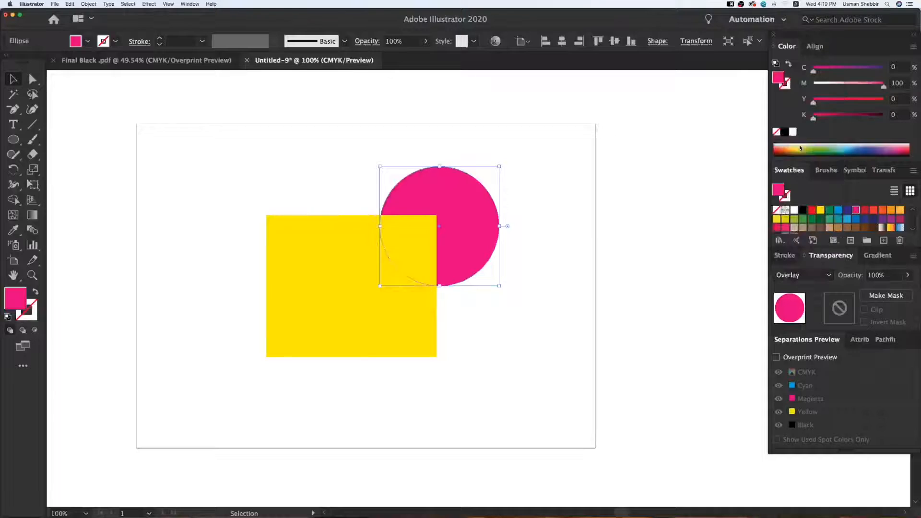
{"action": "left_click", "coordinate": [461, 283]}
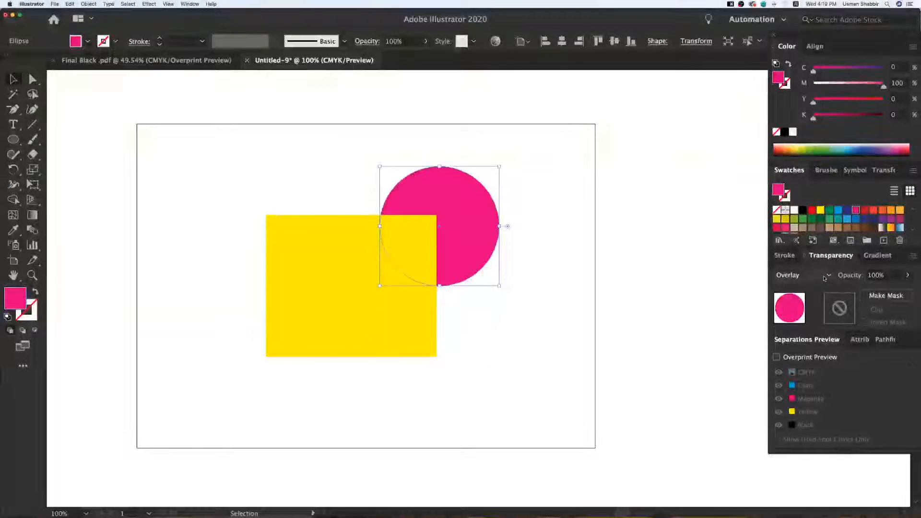
{"action": "left_click", "coordinate": [798, 203]}
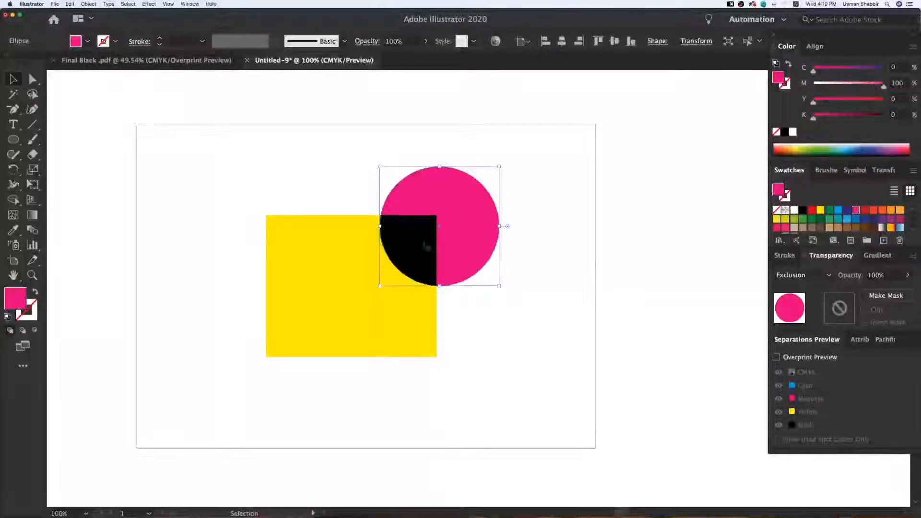
{"action": "left_click", "coordinate": [825, 276]}
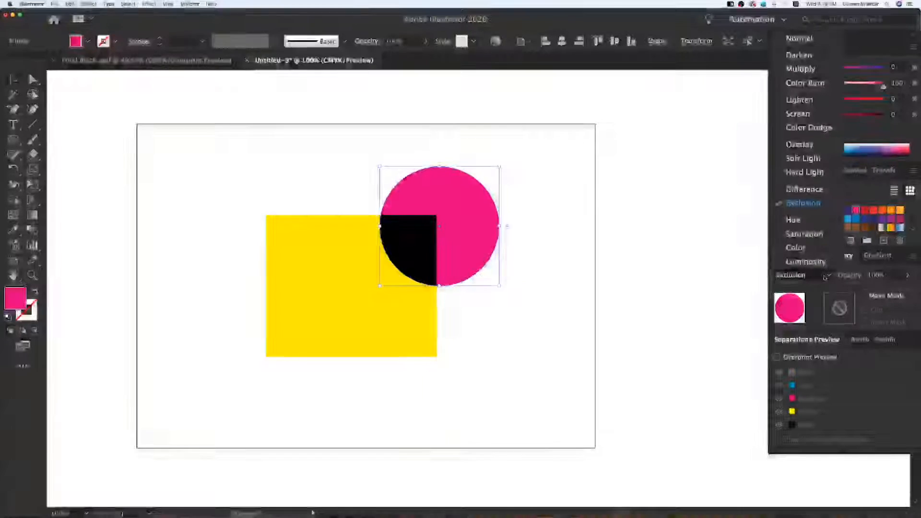
{"action": "left_click", "coordinate": [806, 234]}
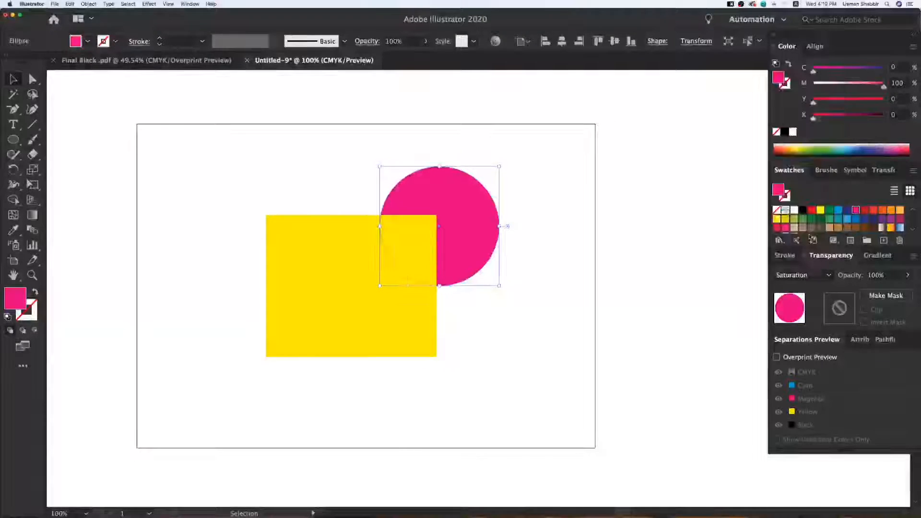
{"action": "left_click", "coordinate": [800, 278]}
{"action": "left_click", "coordinate": [801, 264]}
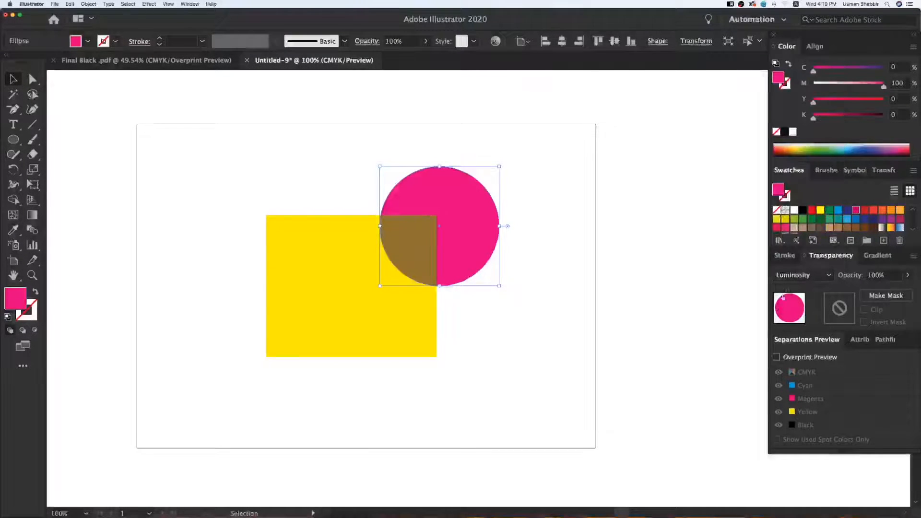
{"action": "left_click", "coordinate": [590, 328]}
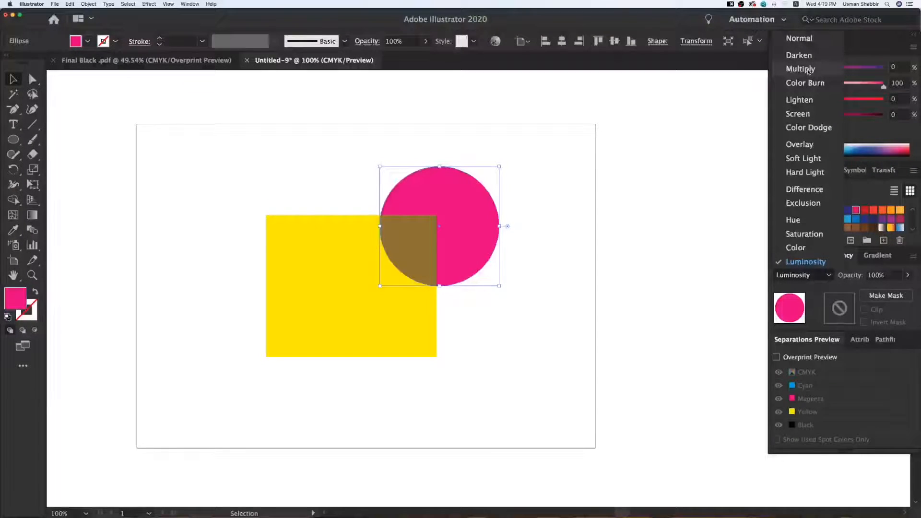
{"action": "left_click", "coordinate": [806, 83]}
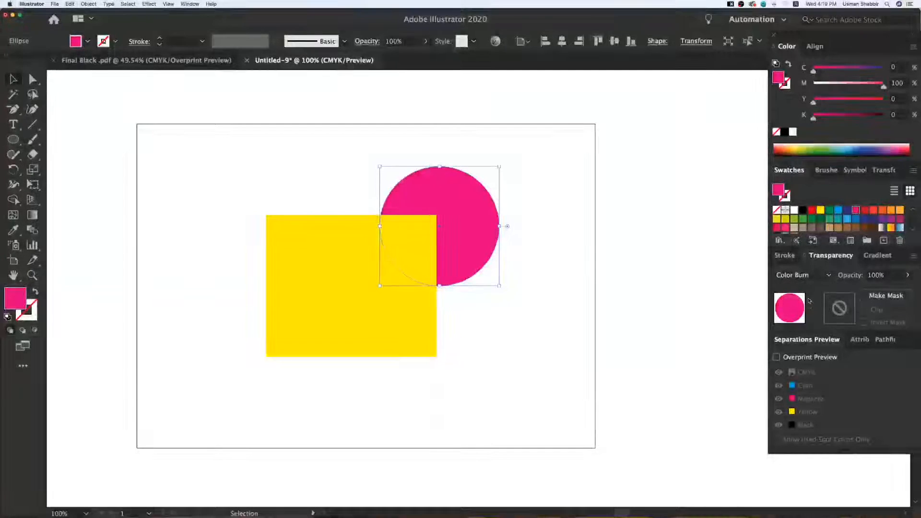
Return the magenta circle's blending mode to Multiply
{"action": "left_click", "coordinate": [800, 69]}
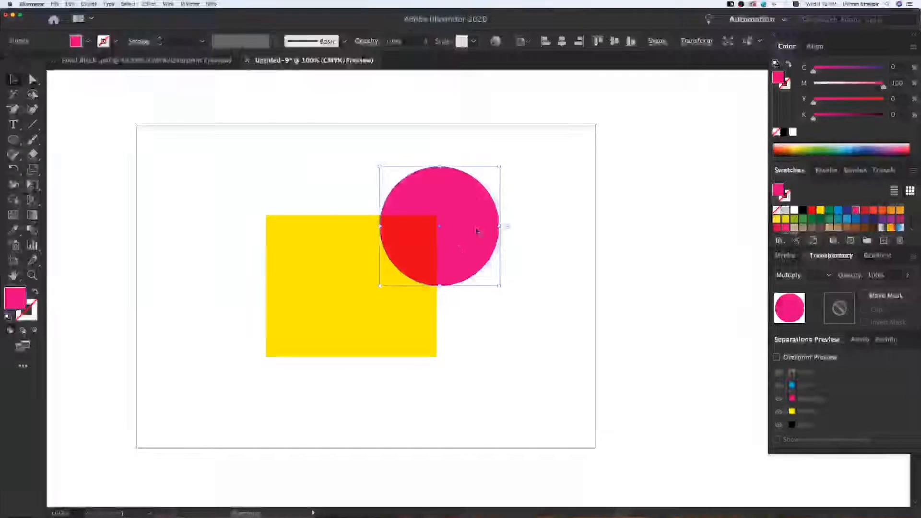
{"action": "left_click", "coordinate": [353, 180]}
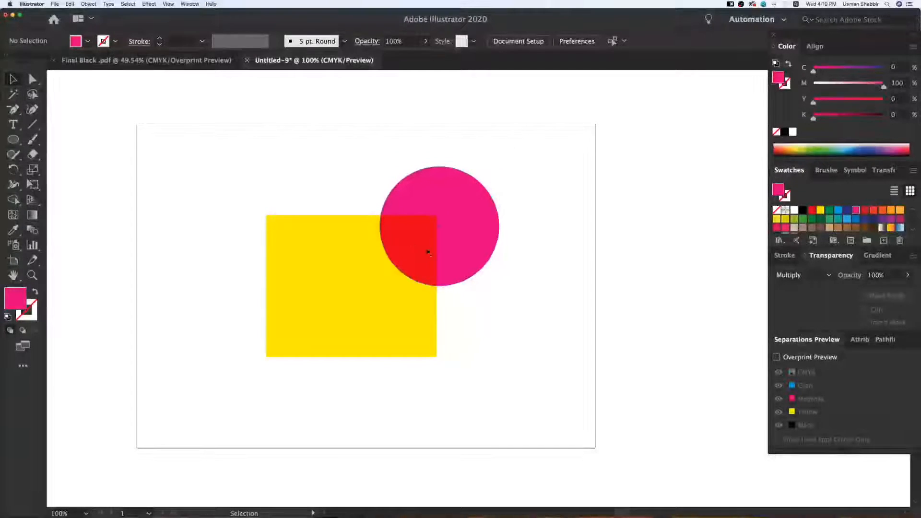
{"action": "left_click", "coordinate": [473, 220]}
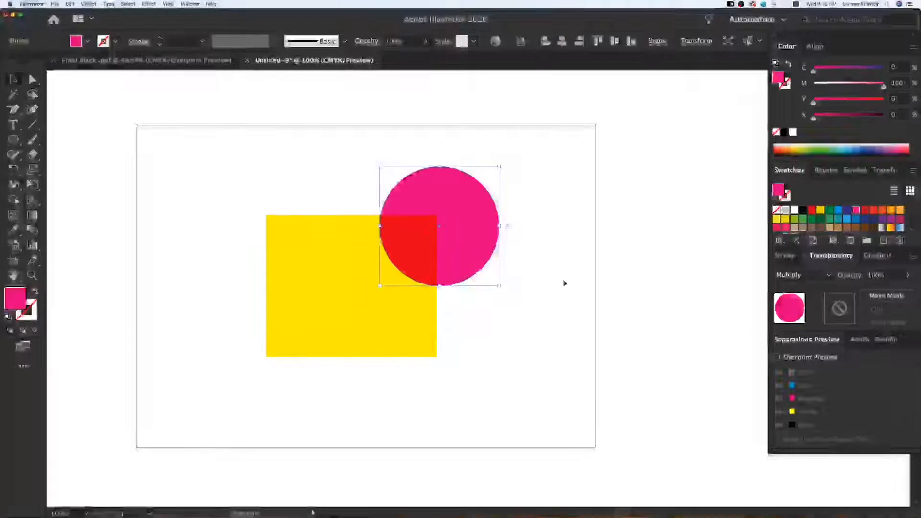
Move the circle and rectangle together to the artboard's left side and place a duplicate of the pair beside them on the right
{"action": "left_click_drag", "start_coordinate": [311, 167], "coordinate": [483, 297]}
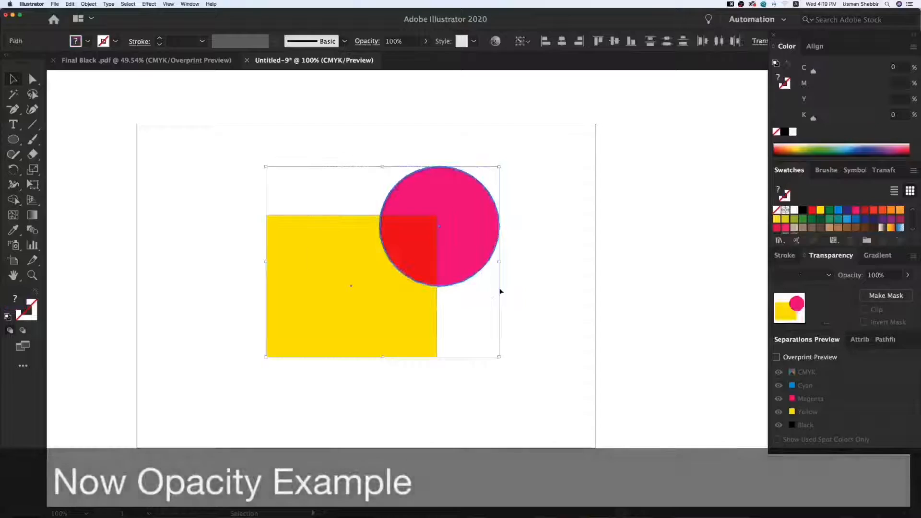
{"action": "left_click_drag", "start_coordinate": [469, 244], "coordinate": [334, 274]}
{"action": "left_click_drag", "start_coordinate": [364, 197], "coordinate": [354, 201]}
{"action": "left_click_drag", "start_coordinate": [334, 257], "coordinate": [559, 259]}
{"action": "left_click", "coordinate": [383, 178]}
{"action": "key", "text": "super+z"}
{"action": "left_click_drag", "start_coordinate": [276, 254], "coordinate": [511, 253]}
{"action": "left_click", "coordinate": [401, 192]}
Set the duplicated circle's blending mode to Normal and try a reduced opacity before setting it back to 100%
{"action": "key", "text": "z"}
{"action": "key", "text": "z"}
{"action": "left_click_drag", "start_coordinate": [135, 164], "coordinate": [771, 476]}
{"action": "key", "text": "v"}
{"action": "key", "text": "space"}
{"action": "left_click_drag", "start_coordinate": [568, 298], "coordinate": [581, 307]}
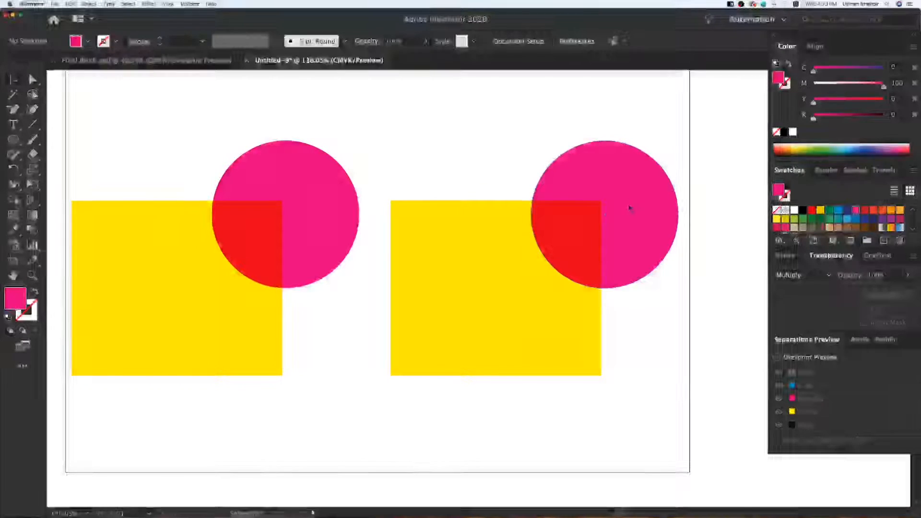
{"action": "left_click", "coordinate": [648, 230]}
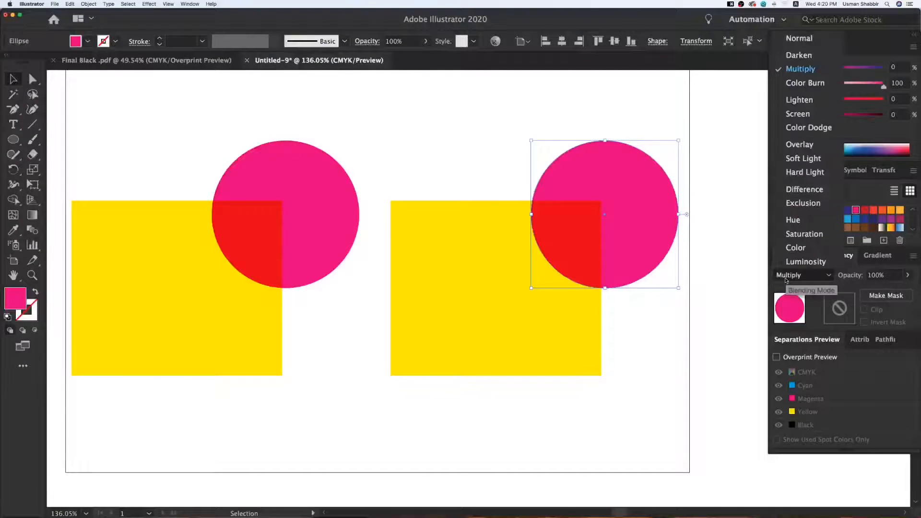
{"action": "left_click", "coordinate": [799, 38]}
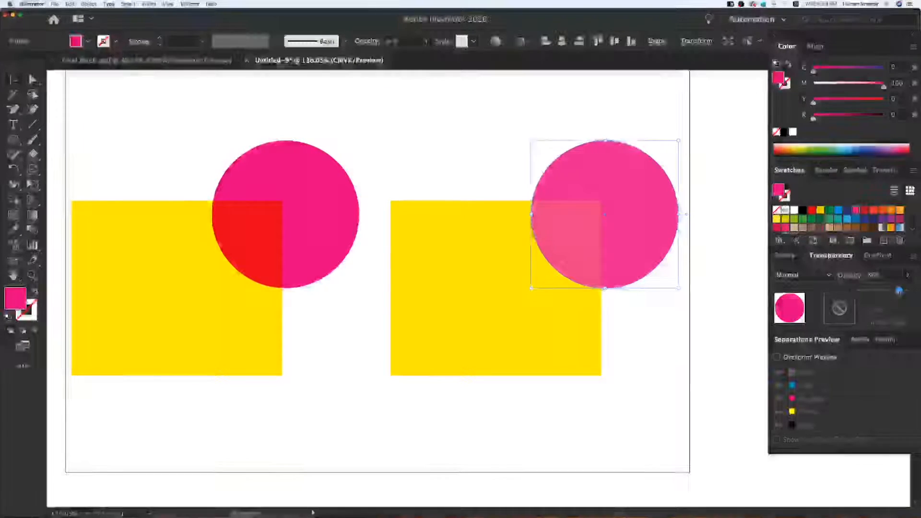
{"action": "mouse_move", "coordinate": [900, 293]}
{"action": "left_mouse_down"}
{"action": "mouse_move", "coordinate": [871, 291]}
{"action": "mouse_move", "coordinate": [905, 291]}
{"action": "left_mouse_up"}
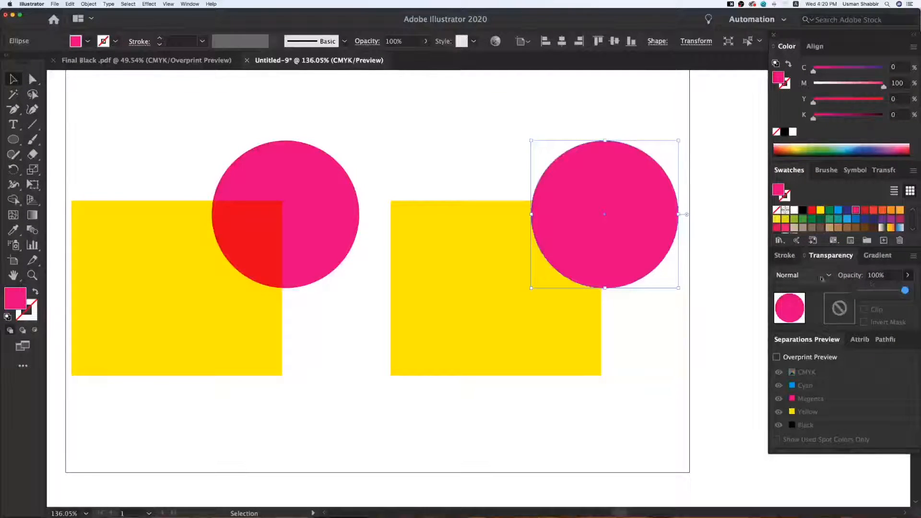
Fill the duplicated circle with black and set its blending mode to Multiply
{"action": "left_click", "coordinate": [784, 132]}
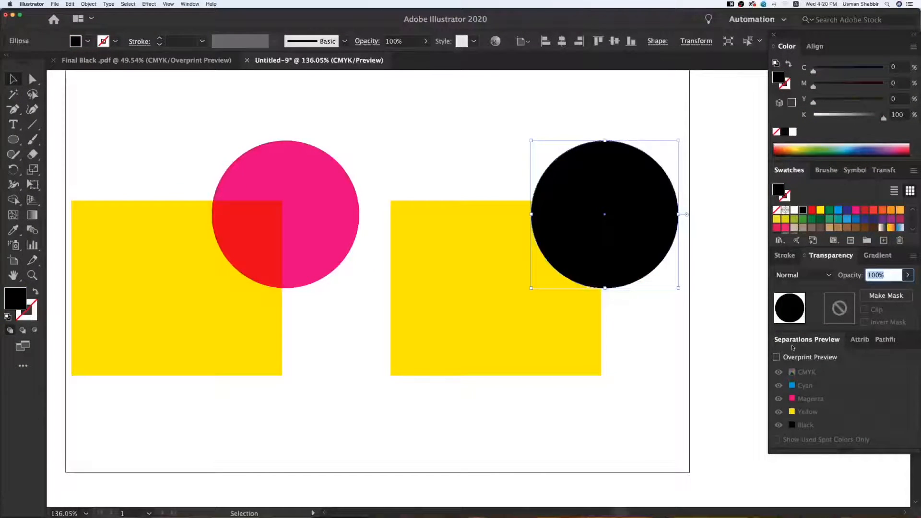
{"action": "left_click", "coordinate": [810, 276]}
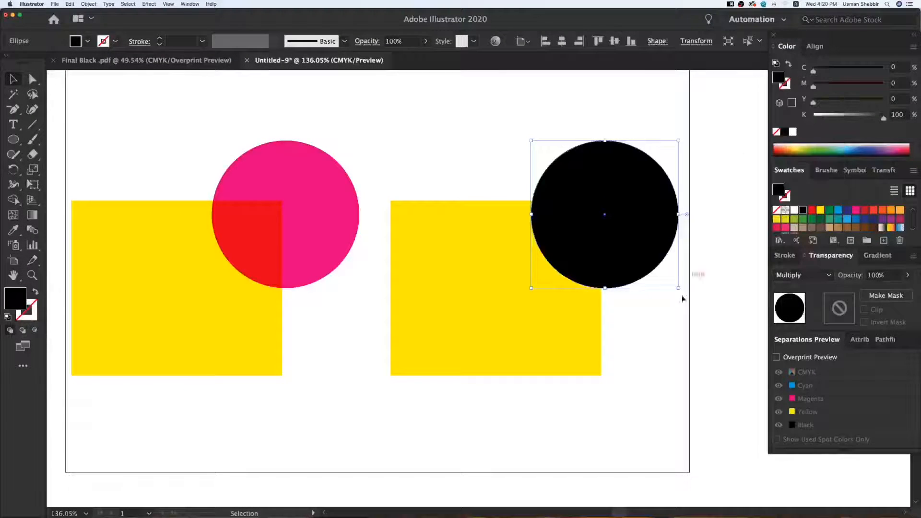
Reduce the black circle's opacity to 23%
{"action": "left_click", "coordinate": [688, 329]}
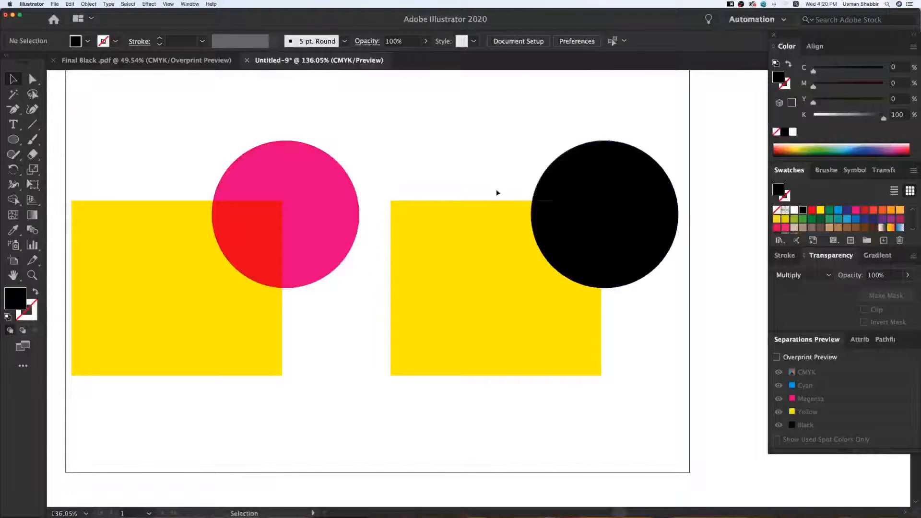
{"action": "left_click_drag", "start_coordinate": [625, 334], "coordinate": [638, 350]}
{"action": "left_click", "coordinate": [649, 359]}
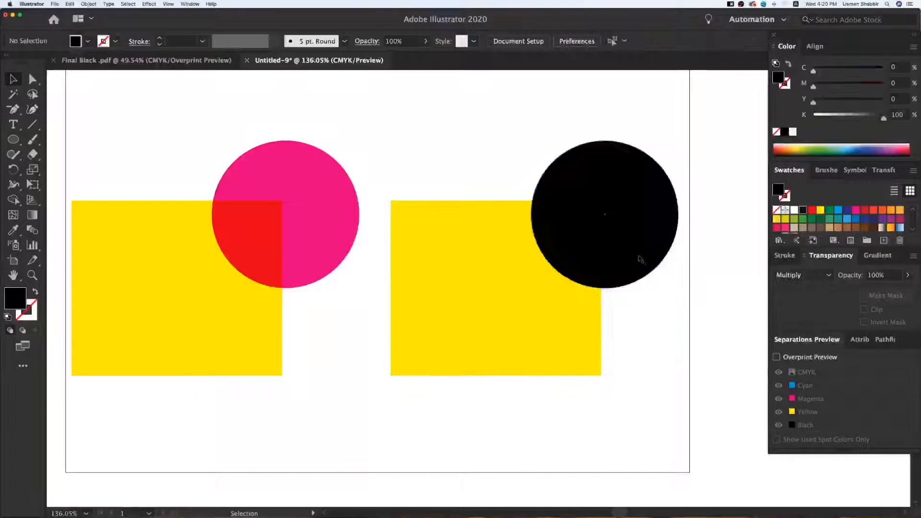
{"action": "left_click", "coordinate": [638, 252]}
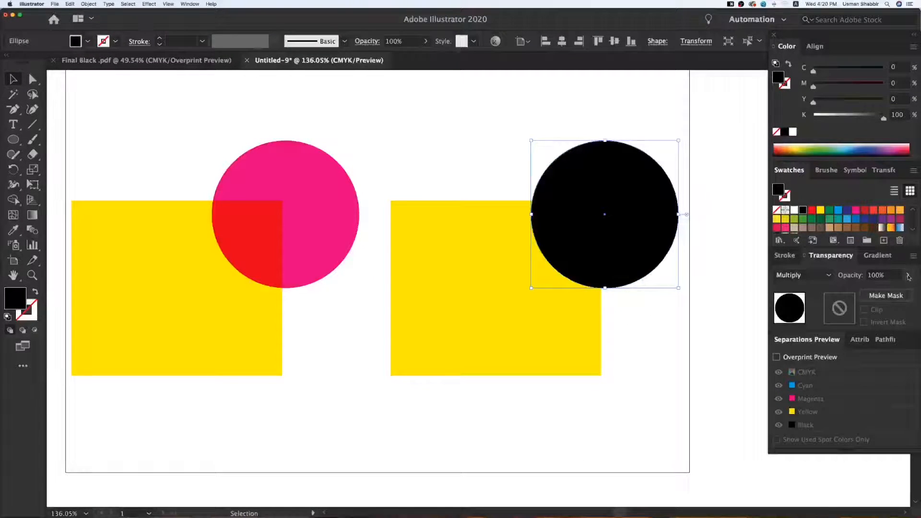
{"action": "left_click", "coordinate": [908, 276]}
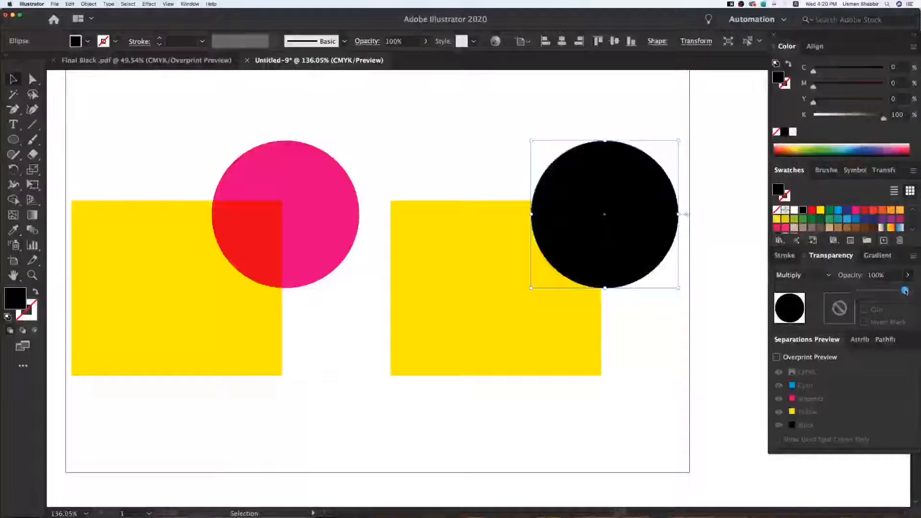
{"action": "left_click_drag", "start_coordinate": [902, 292], "coordinate": [901, 292]}
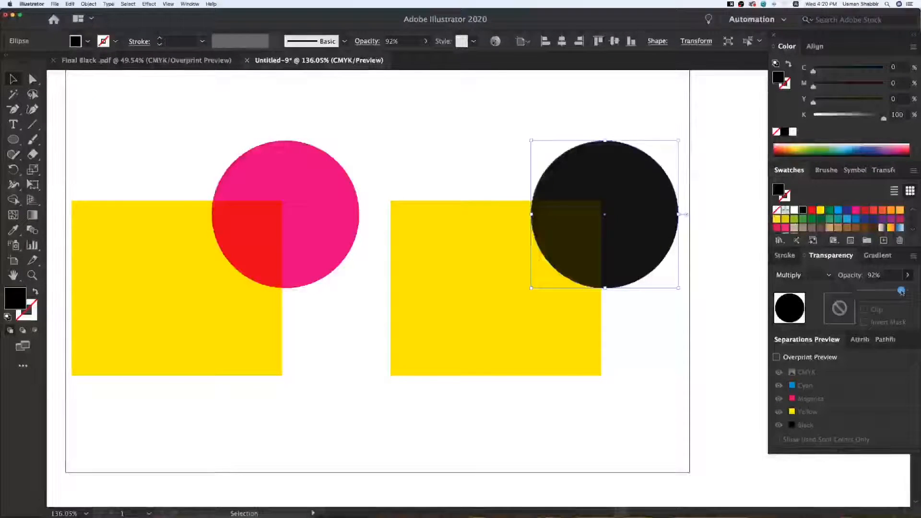
{"action": "left_click_drag", "start_coordinate": [902, 292], "coordinate": [871, 291]}
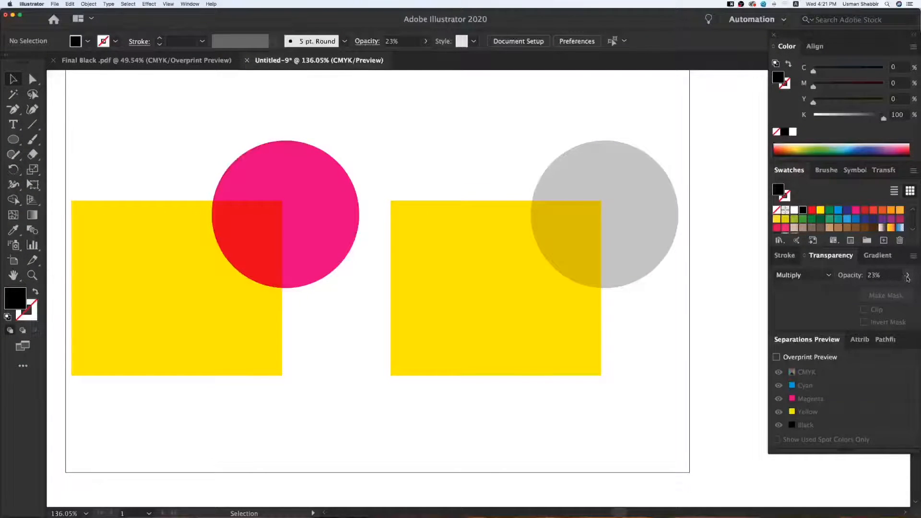
Raise the black circle's opacity to 86% and deselect it
{"action": "left_click_drag", "start_coordinate": [870, 290], "coordinate": [885, 291]}
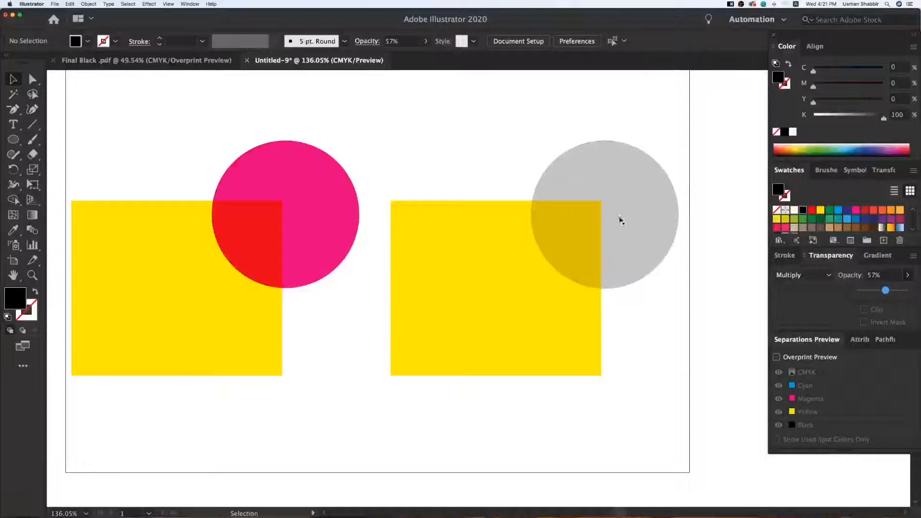
{"action": "left_click", "coordinate": [895, 279]}
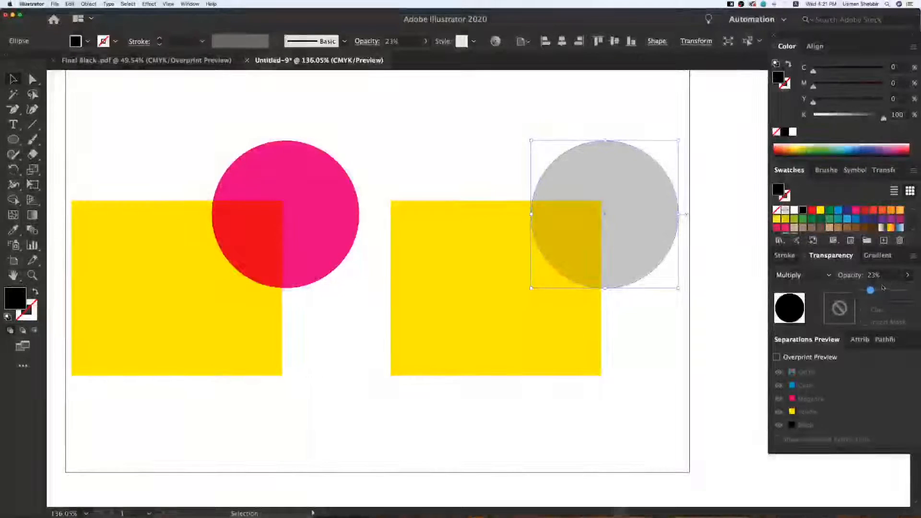
{"action": "left_click_drag", "start_coordinate": [880, 293], "coordinate": [901, 291]}
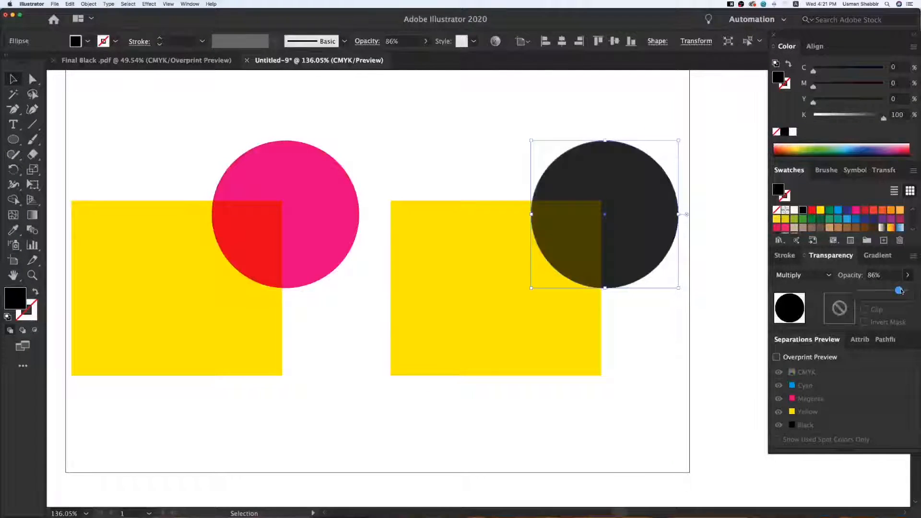
{"action": "left_click", "coordinate": [717, 315]}
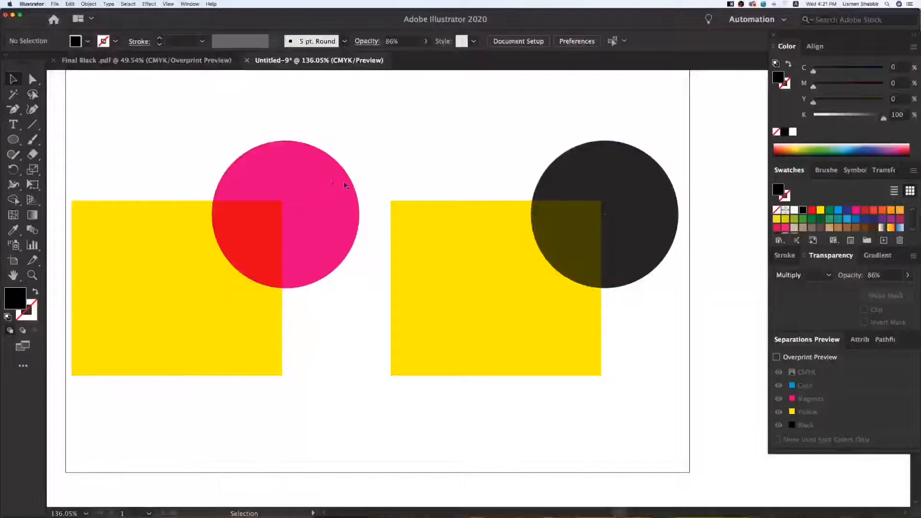
Delete both rectangle-and-circle pairs to clear the artboard
{"action": "key", "text": "super+minus"}
{"action": "left_click_drag", "start_coordinate": [259, 168], "coordinate": [646, 372]}
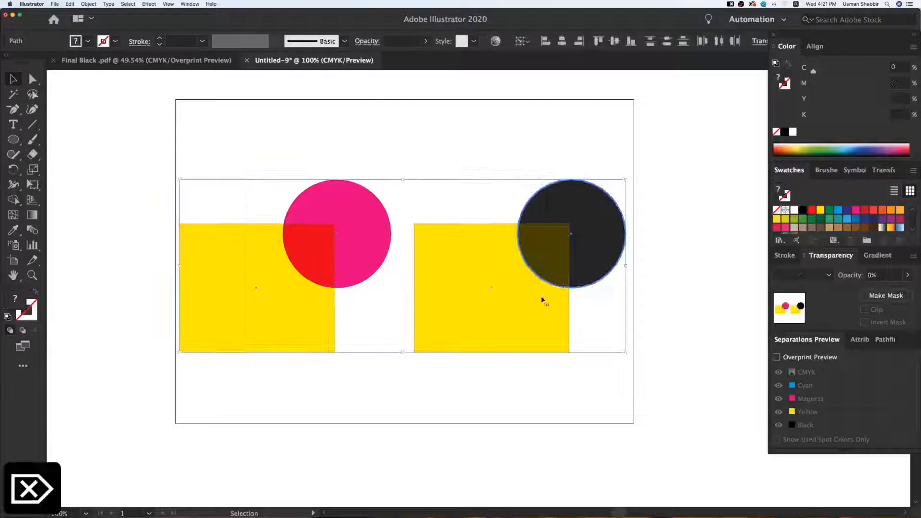
{"action": "key", "text": "Delete"}
Draw a wide black rectangle in the artboard's upper half and place a duplicate directly below it with a small gap
{"action": "right_click", "coordinate": [32, 139]}
{"action": "right_click", "coordinate": [13, 140]}
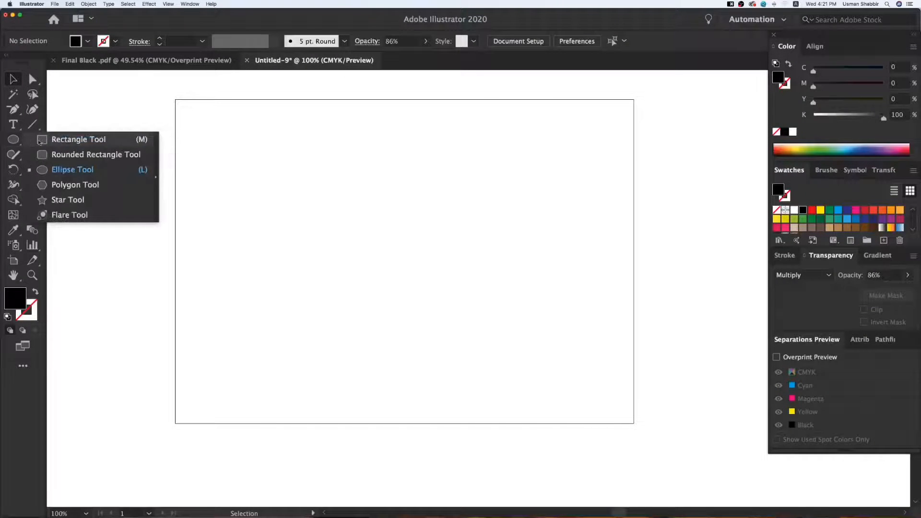
{"action": "left_click", "coordinate": [56, 139]}
{"action": "left_click_drag", "start_coordinate": [299, 154], "coordinate": [529, 229]}
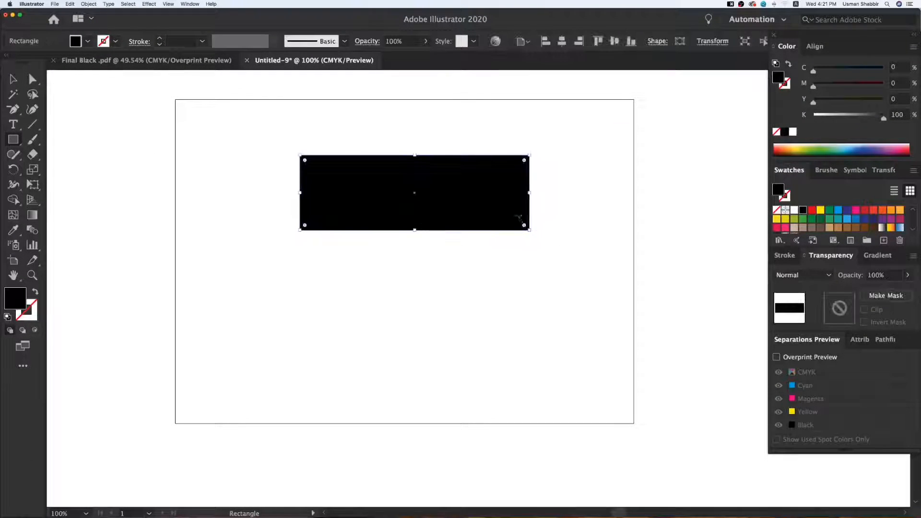
{"action": "key", "text": "v"}
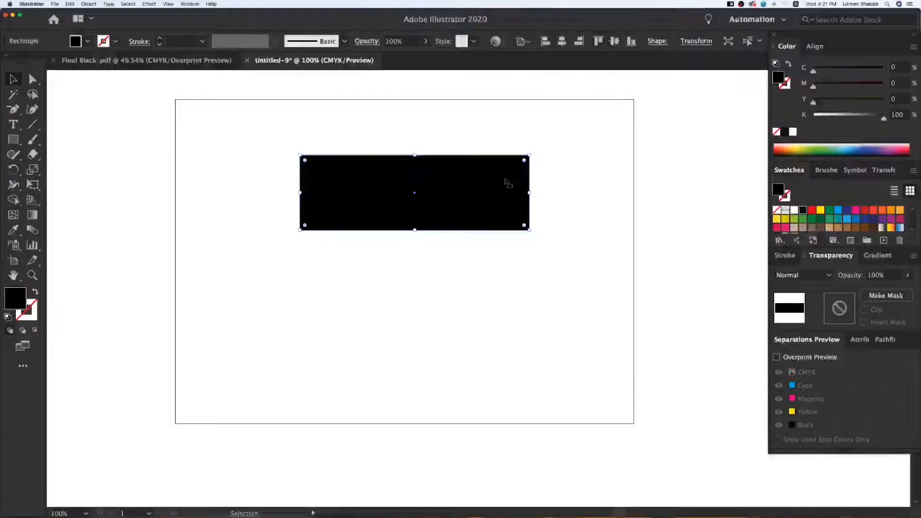
{"action": "left_click_drag", "start_coordinate": [507, 180], "coordinate": [521, 282], "text": "alt"}
{"action": "left_click", "coordinate": [586, 262]}
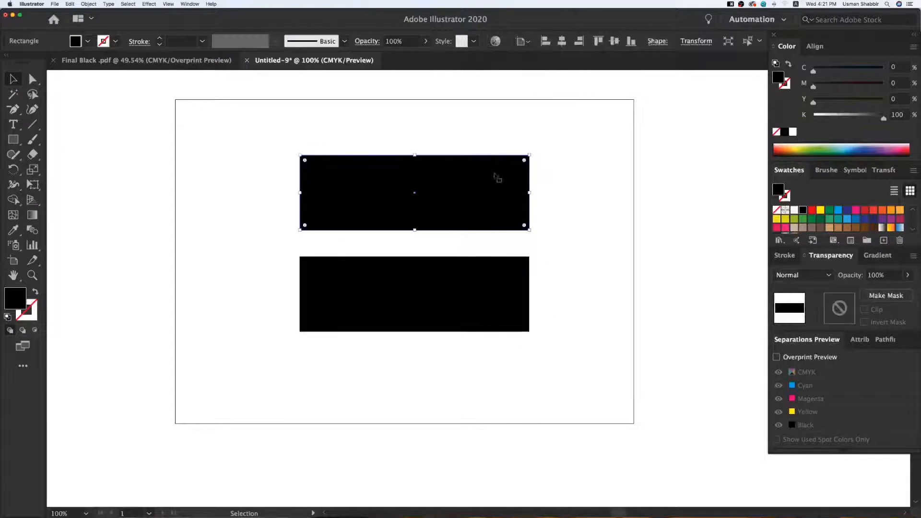
Set the upper rectangle's fill to 50% black (K 50)
{"action": "left_click_drag", "start_coordinate": [877, 121], "coordinate": [851, 120]}
{"action": "double_click", "coordinate": [895, 115]}
{"action": "type", "text": "50"}
{"action": "key", "text": "Return"}
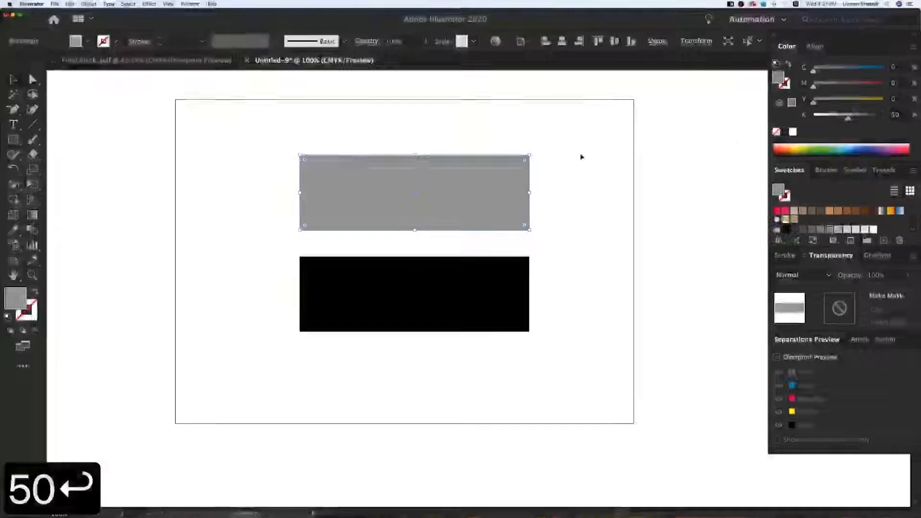
{"action": "left_click", "coordinate": [540, 239]}
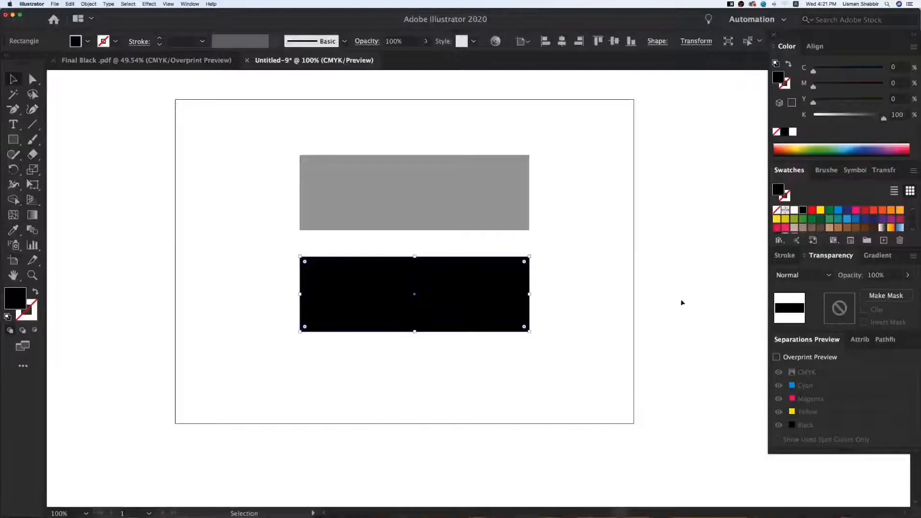
Set the lower black rectangle's opacity to 50% and move both rectangles together toward the artboard's left edge
{"action": "left_click", "coordinate": [883, 275]}
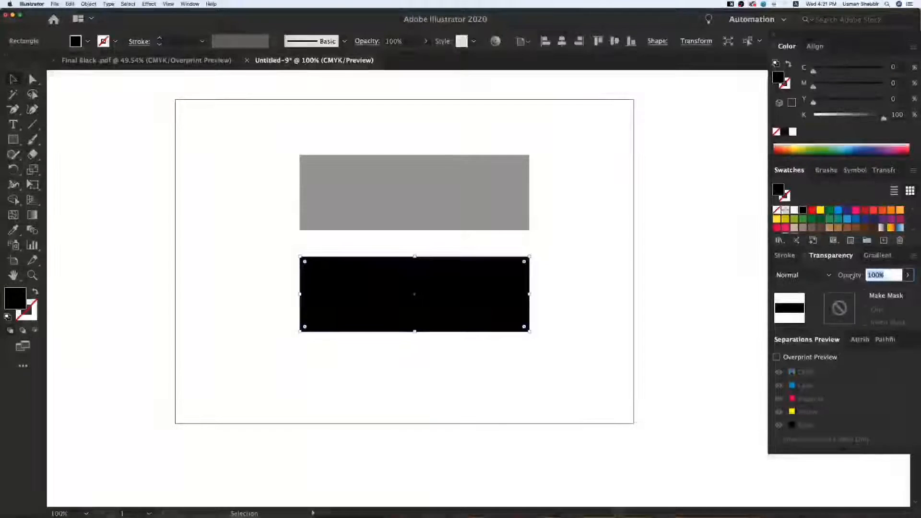
{"action": "type", "text": "50"}
{"action": "key", "text": "Return"}
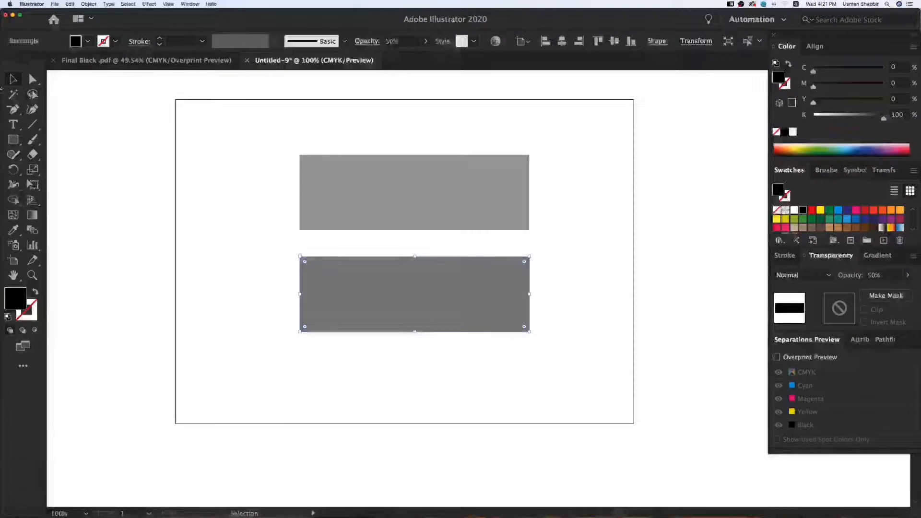
{"action": "left_click", "coordinate": [160, 170]}
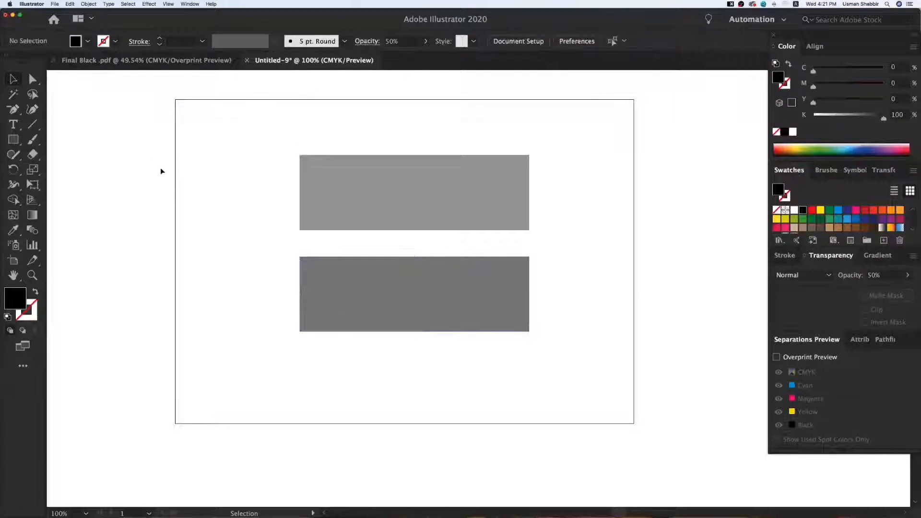
{"action": "left_click_drag", "start_coordinate": [537, 220], "coordinate": [390, 290]}
{"action": "left_click", "coordinate": [502, 288]}
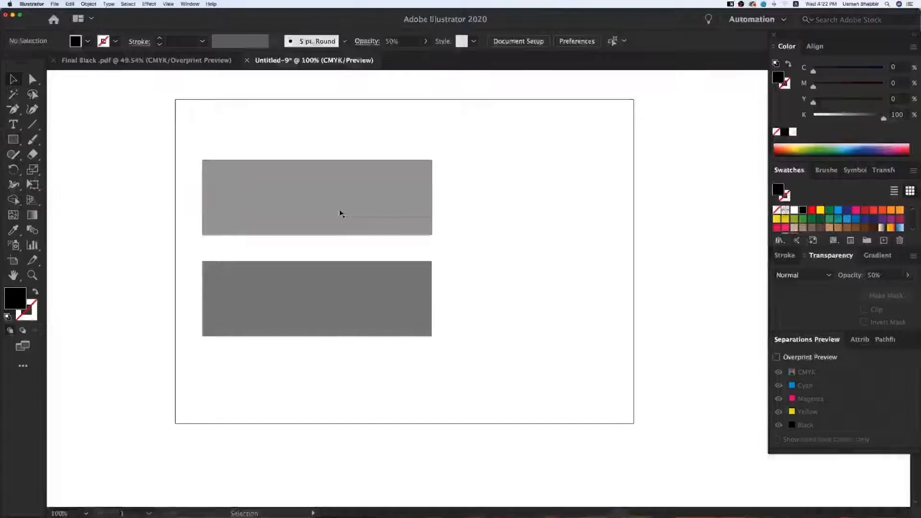
Create two equal circles filled with red, one to the right of each grey rectangle
{"action": "left_click", "coordinate": [13, 140]}
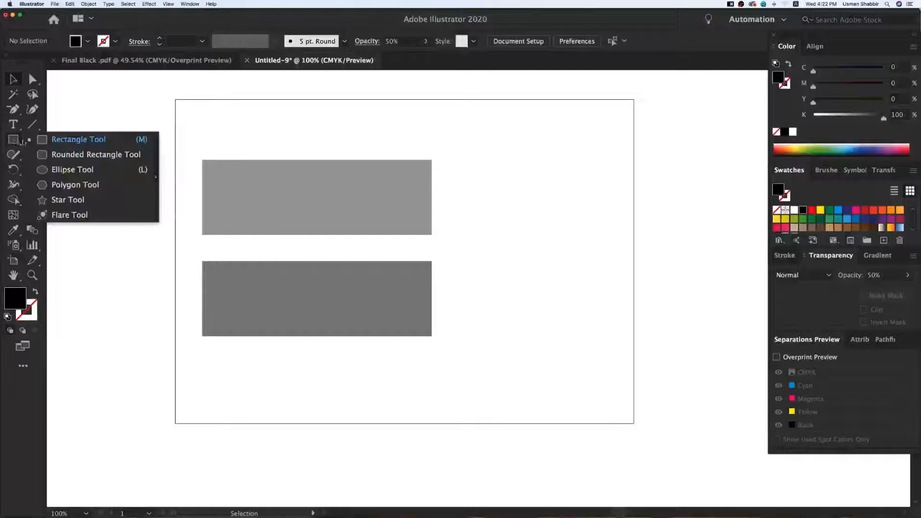
{"action": "left_click", "coordinate": [62, 169]}
{"action": "left_click_drag", "start_coordinate": [473, 156], "coordinate": [547, 232]}
{"action": "key", "text": "v"}
{"action": "left_click_drag", "start_coordinate": [514, 202], "coordinate": [513, 308]}
{"action": "left_click", "coordinate": [811, 210]}
{"action": "key", "text": "v"}
{"action": "left_click", "coordinate": [586, 212]}
{"action": "left_click", "coordinate": [578, 301]}
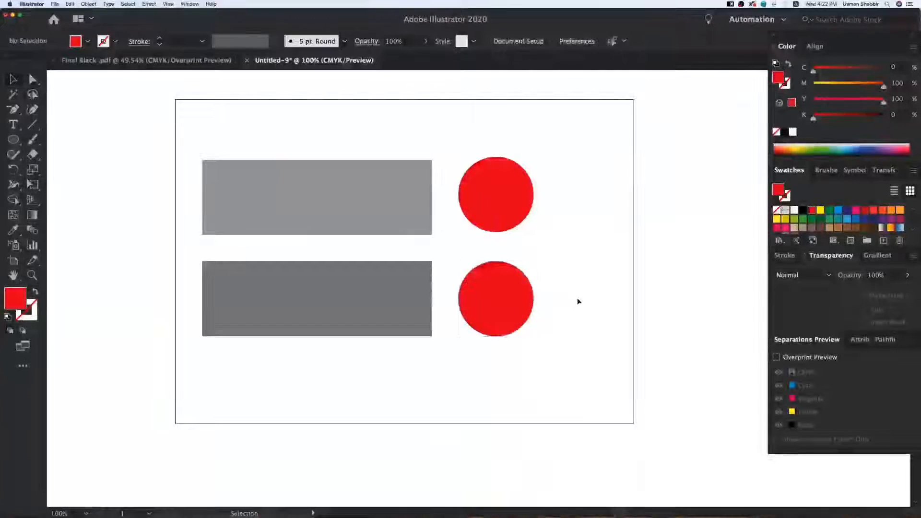
Bring both rectangles to the front and move them right so they cover the left halves of the red circles
{"action": "left_click", "coordinate": [344, 298]}
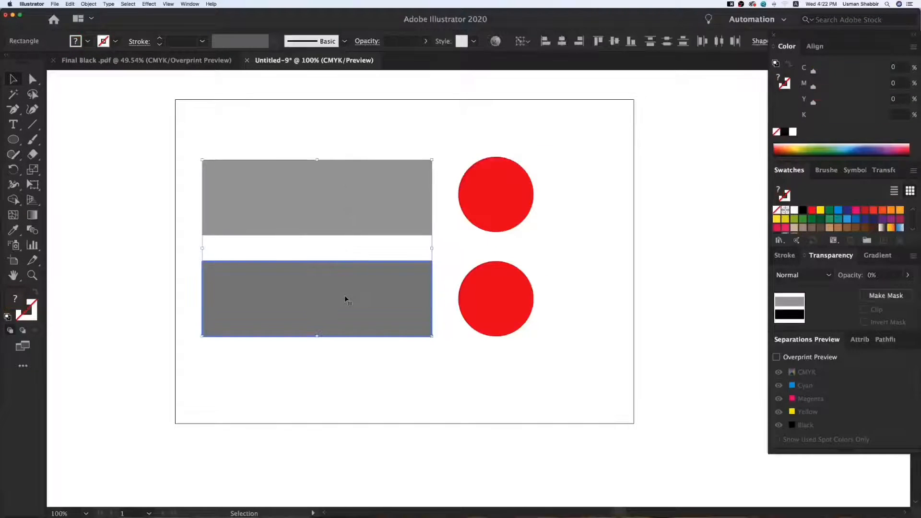
{"action": "right_click", "coordinate": [414, 286]}
{"action": "mouse_move", "coordinate": [461, 396]}
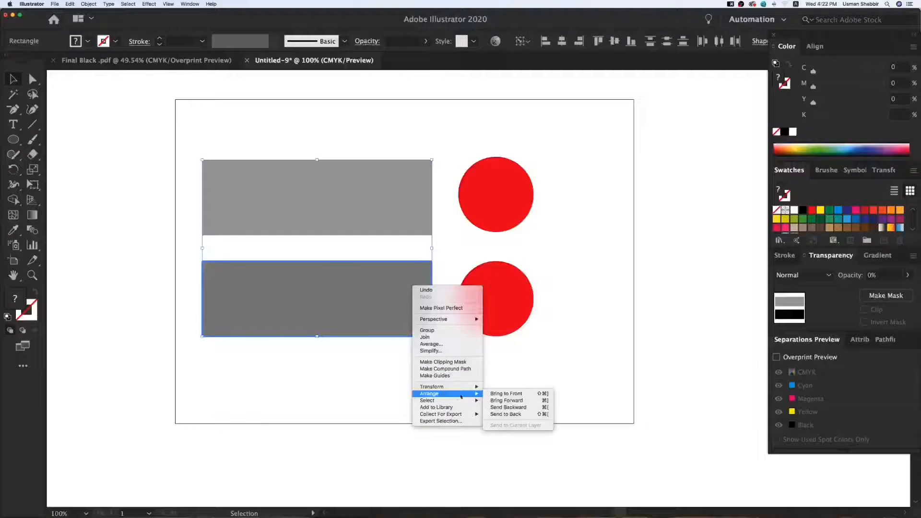
{"action": "left_click", "coordinate": [505, 394]}
{"action": "left_click_drag", "start_coordinate": [407, 318], "coordinate": [467, 313]}
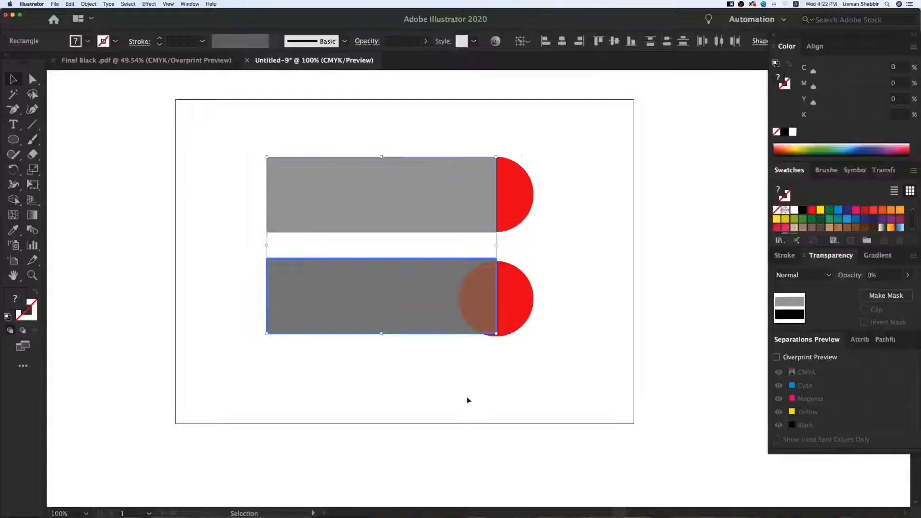
{"action": "left_click", "coordinate": [467, 396]}
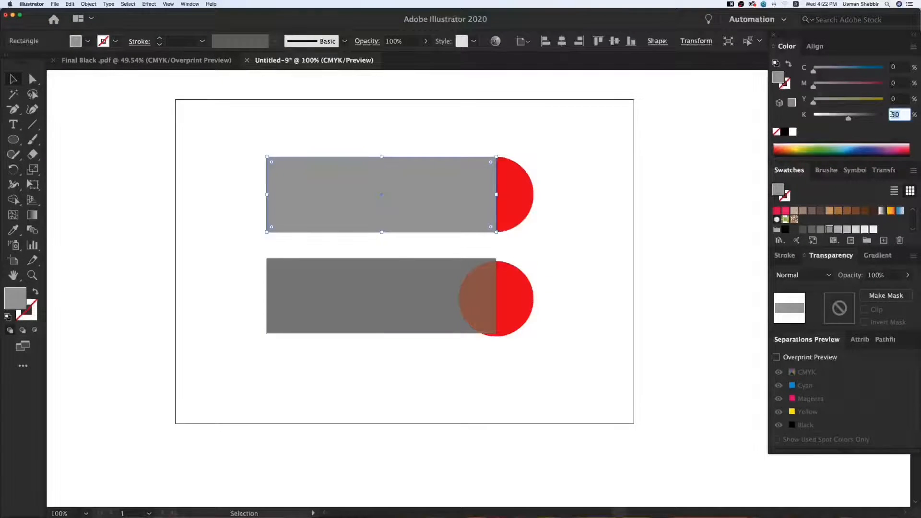
Set the lower rectangle's blending mode to Multiply, keeping its opacity at 50%
{"action": "left_click", "coordinate": [423, 288]}
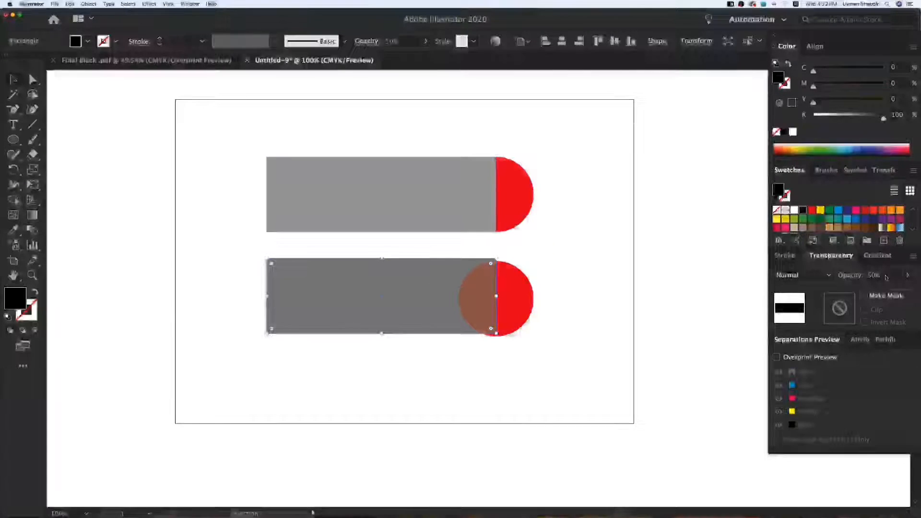
{"action": "left_click_drag", "start_coordinate": [885, 276], "coordinate": [863, 277]}
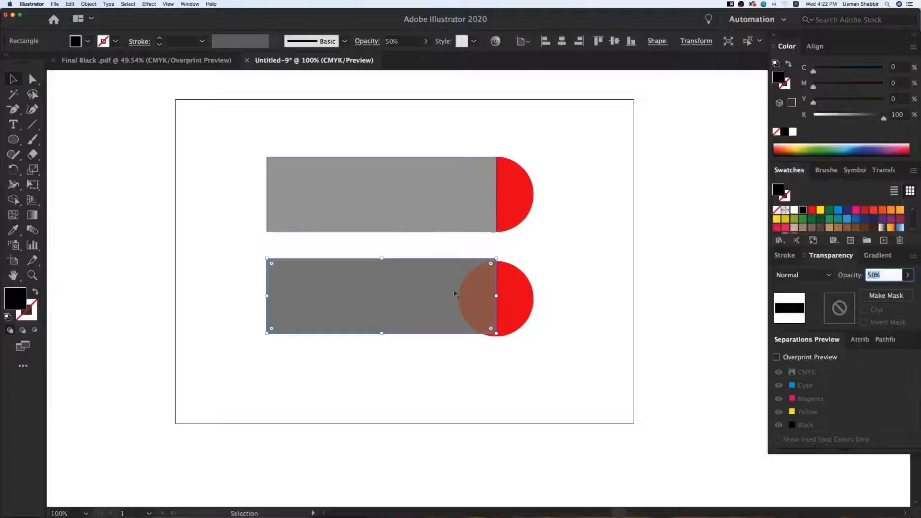
{"action": "left_click", "coordinate": [572, 275]}
{"action": "left_click", "coordinate": [795, 276]}
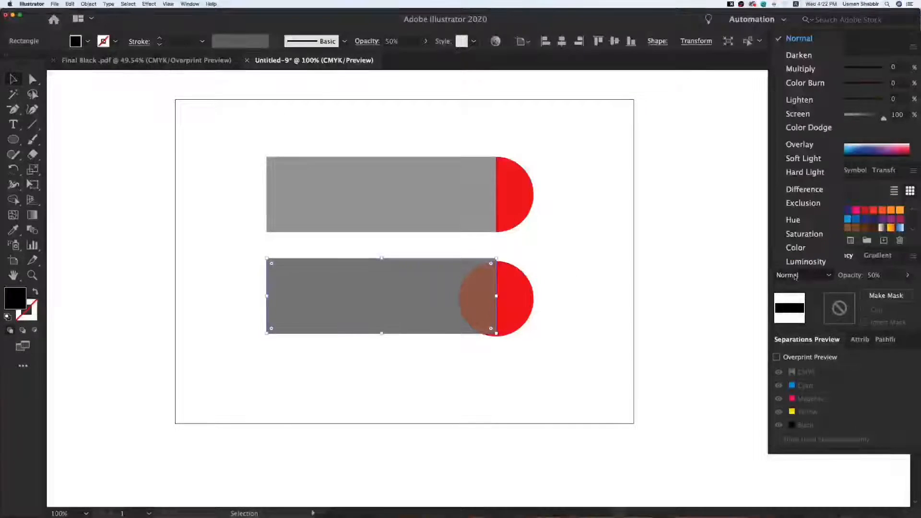
{"action": "left_click", "coordinate": [800, 69]}
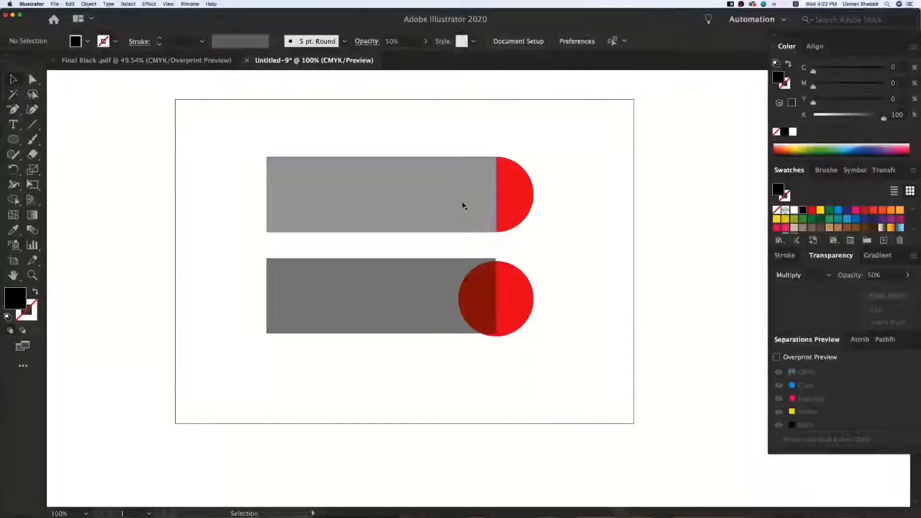
Set the upper rectangle's blending mode to Multiply
{"action": "left_click", "coordinate": [787, 275]}
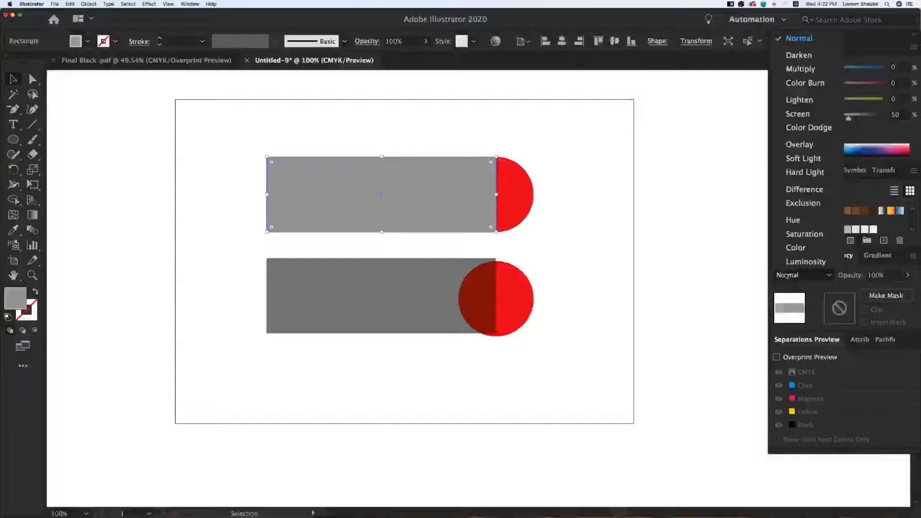
{"action": "left_click", "coordinate": [798, 68]}
{"action": "left_click", "coordinate": [486, 235]}
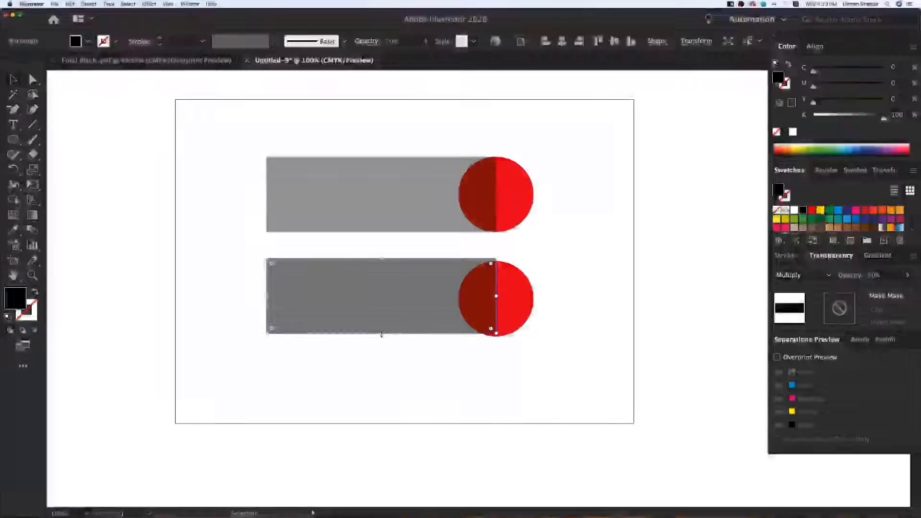
Compare the overlap colours of the two rectangles and red circles at close range
{"action": "left_click", "coordinate": [445, 358]}
{"action": "key", "text": "z"}
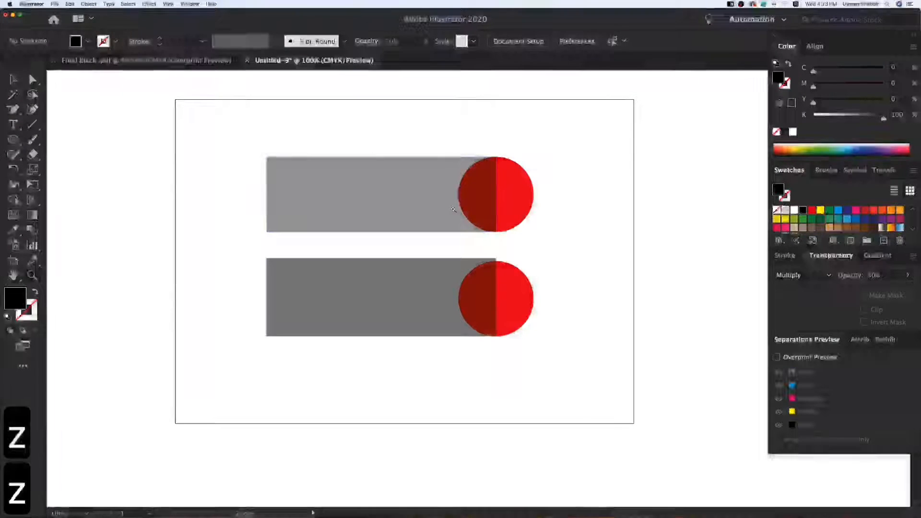
{"action": "left_click_drag", "start_coordinate": [453, 209], "coordinate": [530, 286]}
{"action": "key", "text": "v"}
{"action": "key", "text": "v"}
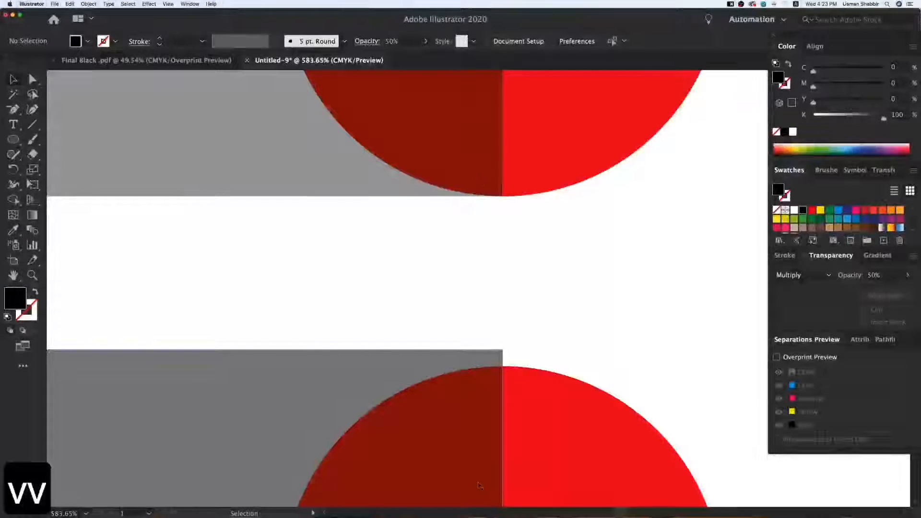
Delete both grey rectangles and both red circles from the artboard
{"action": "key", "text": "super+minus"}
{"action": "key", "text": "super+minus"}
{"action": "key", "text": "super+minus"}
{"action": "key", "text": "super+minus"}
{"action": "key", "text": "super+minus"}
{"action": "key", "text": "v"}
{"action": "key", "text": "z"}
{"action": "key", "text": "z"}
{"action": "left_click_drag", "start_coordinate": [117, 113], "coordinate": [783, 482]}
{"action": "key", "text": "v"}
{"action": "left_click_drag", "start_coordinate": [365, 165], "coordinate": [581, 382]}
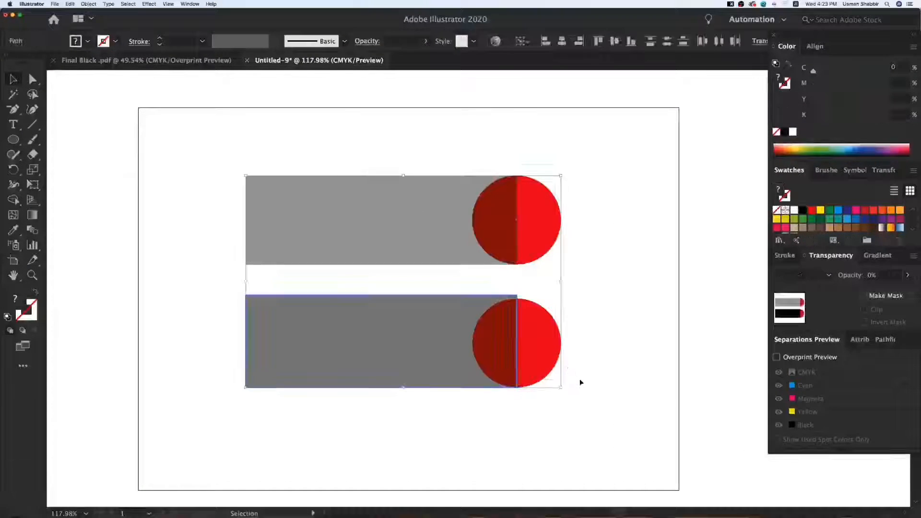
{"action": "key", "text": "Delete"}
Draw a black circle with the Ellipse tool and duplicate it into an evenly spaced horizontal row of five
{"action": "left_click", "coordinate": [13, 139]}
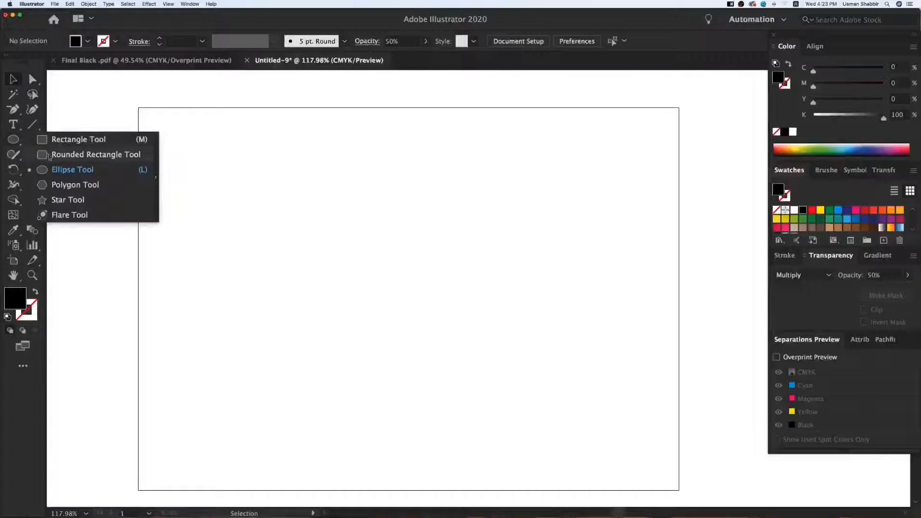
{"action": "left_click", "coordinate": [72, 169]}
{"action": "left_click_drag", "start_coordinate": [269, 221], "coordinate": [349, 261]}
{"action": "key", "text": "v"}
{"action": "key", "text": "super+d"}
{"action": "key", "text": "super+d"}
{"action": "key", "text": "super+d"}
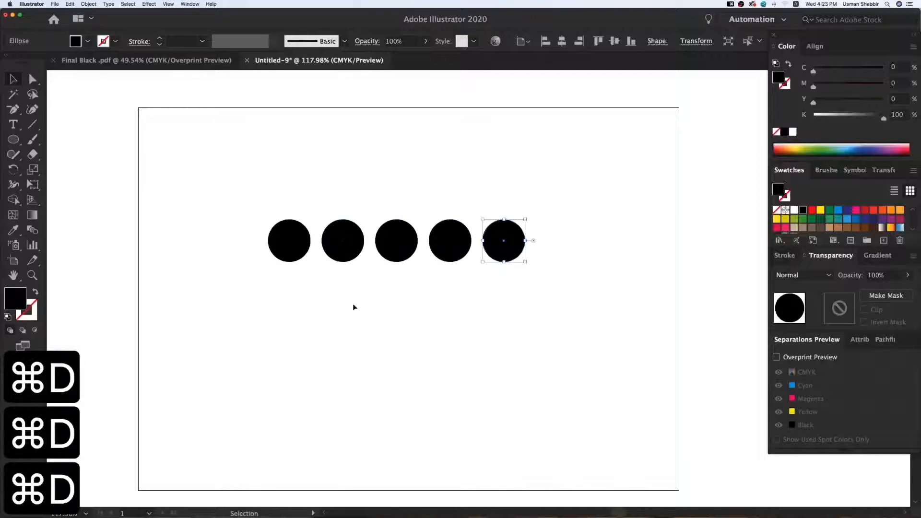
{"action": "key", "text": "v"}
{"action": "left_click", "coordinate": [354, 306]}
Set the opacity of the second circle to 70% and of the third circle to 50%
{"action": "left_click", "coordinate": [295, 244]}
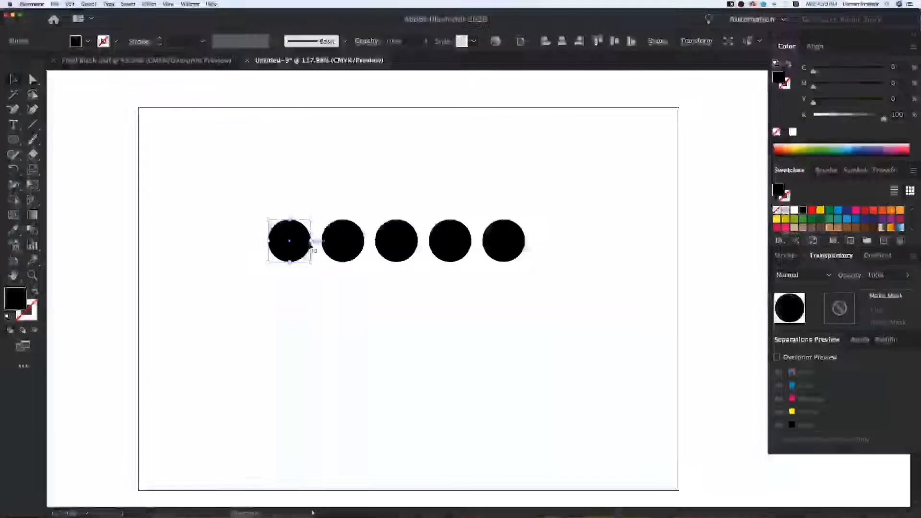
{"action": "left_click", "coordinate": [342, 240]}
{"action": "left_click", "coordinate": [877, 275]}
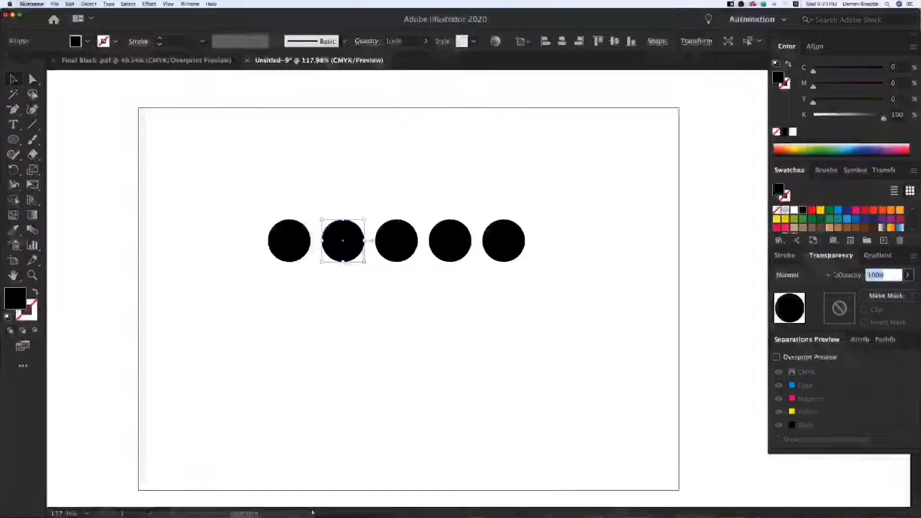
{"action": "type", "text": "70"}
{"action": "key", "text": "Return"}
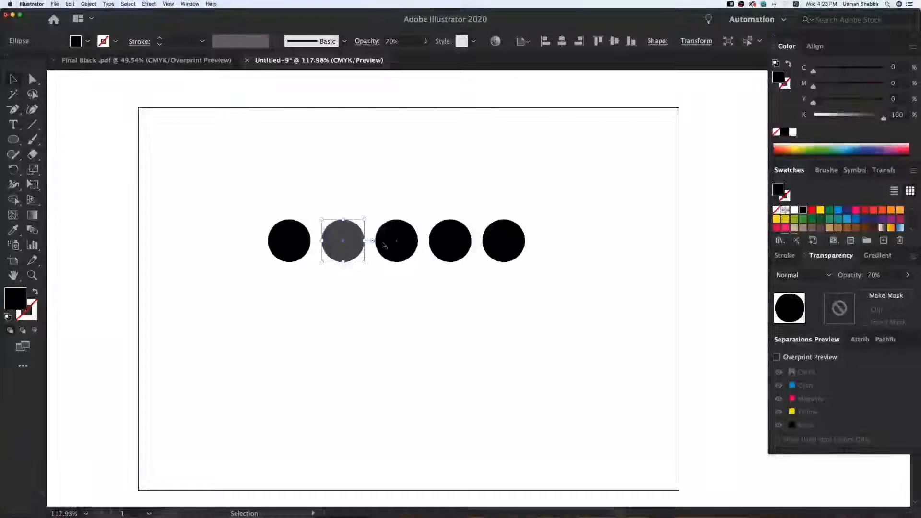
{"action": "left_click", "coordinate": [875, 275]}
{"action": "type", "text": "50"}
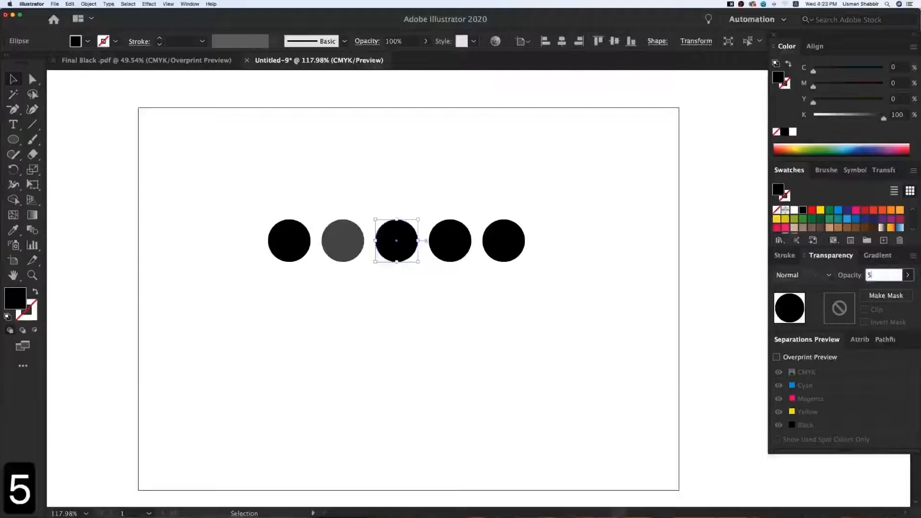
{"action": "key", "text": "Return"}
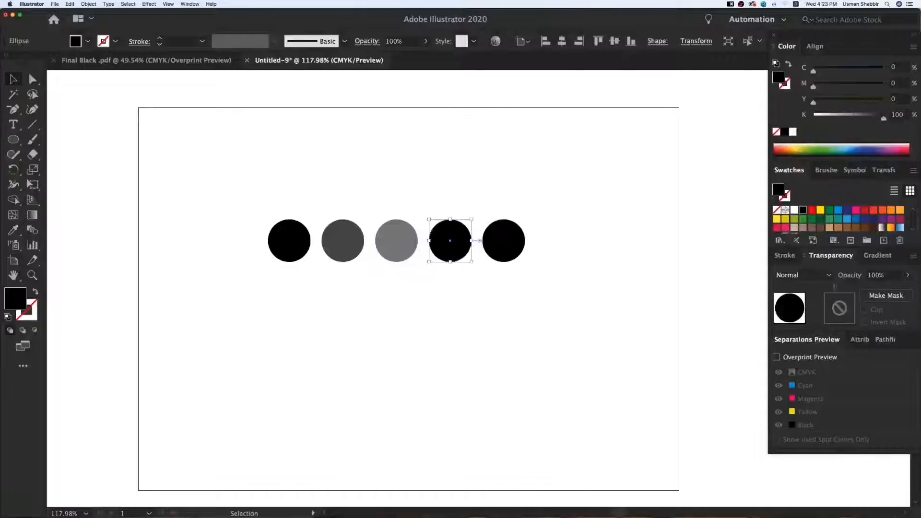
Set the opacity of the fourth circle to 30% and of the fifth circle to 10%
{"action": "left_click", "coordinate": [876, 275]}
{"action": "type", "text": "30"}
{"action": "key", "text": "Return"}
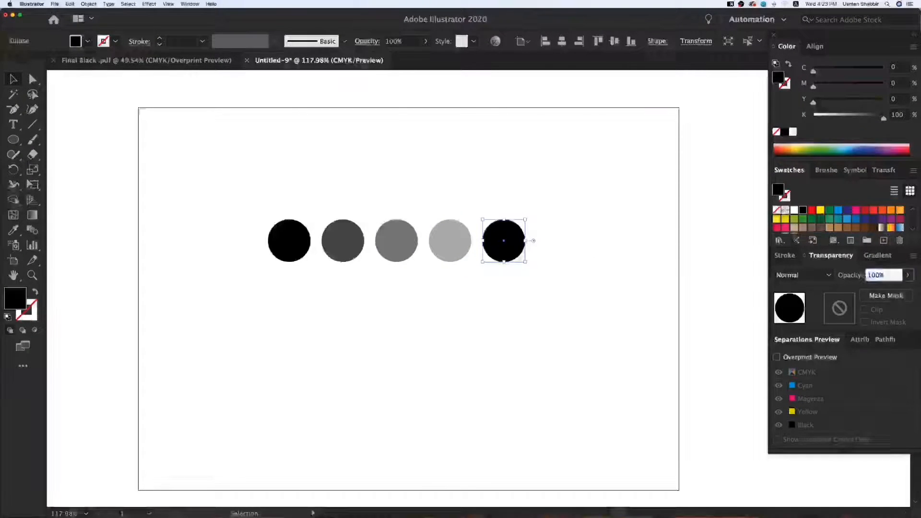
{"action": "type", "text": "10"}
{"action": "key", "text": "Return"}
{"action": "key", "text": "v"}
{"action": "key", "text": "v"}
{"action": "left_click", "coordinate": [384, 304]}
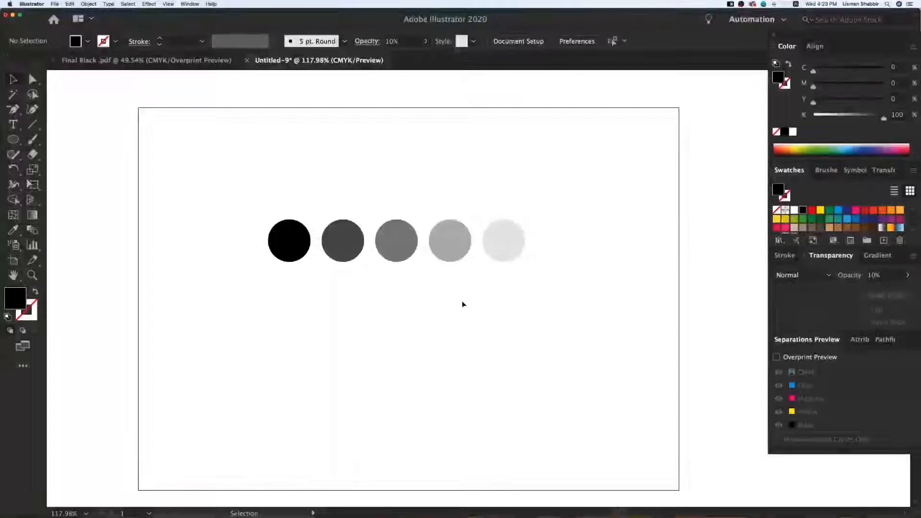
Draw a rectangle filled with CMYK Red around the row of circles and send it behind them
{"action": "left_click_drag", "start_coordinate": [226, 179], "coordinate": [576, 338]}
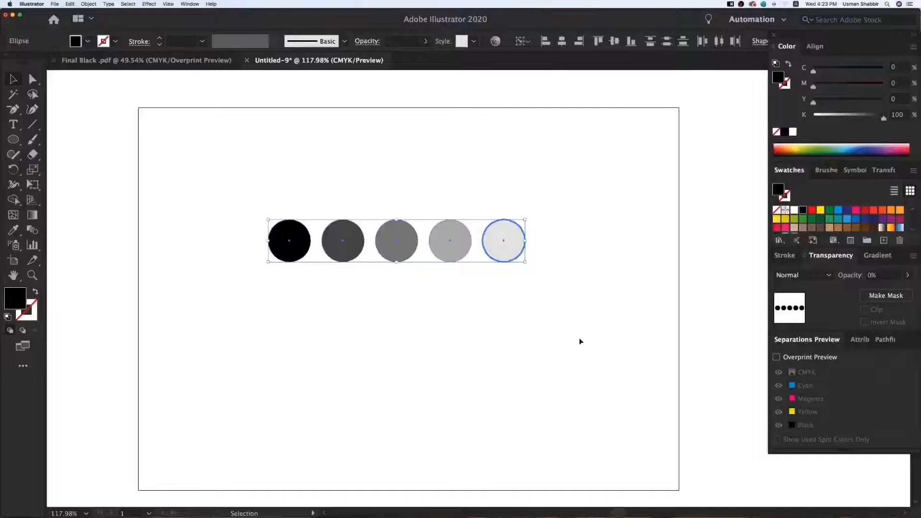
{"action": "left_click", "coordinate": [579, 341]}
{"action": "left_click_drag", "start_coordinate": [21, 141], "coordinate": [61, 140]}
{"action": "mouse_move", "coordinate": [250, 185]}
{"action": "left_mouse_down"}
{"action": "mouse_move", "coordinate": [376, 242]}
{"action": "mouse_move", "coordinate": [500, 271]}
{"action": "mouse_move", "coordinate": [539, 295]}
{"action": "left_mouse_up"}
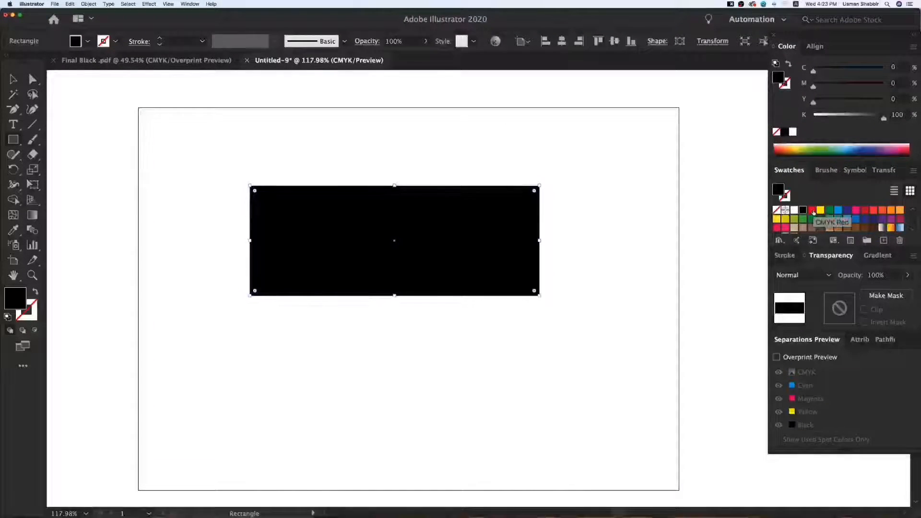
{"action": "left_click", "coordinate": [812, 210]}
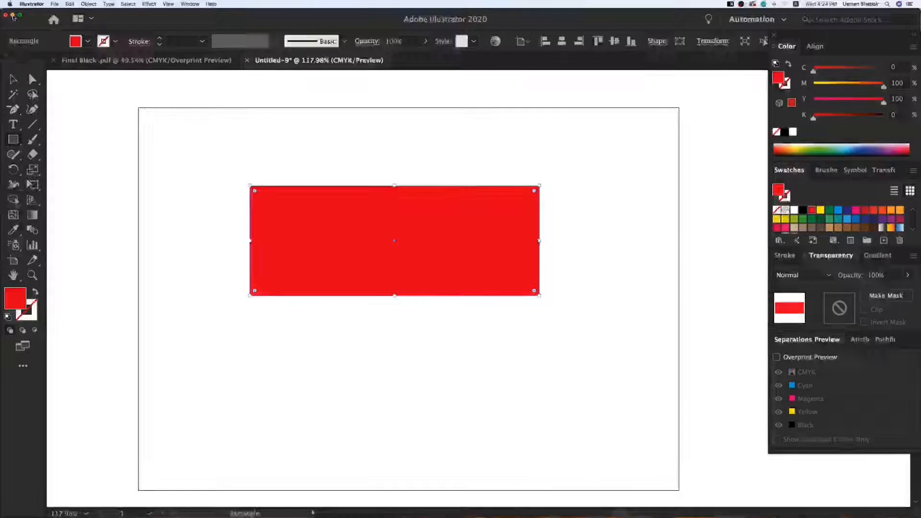
{"action": "key", "text": "shift+super+bracketleft"}
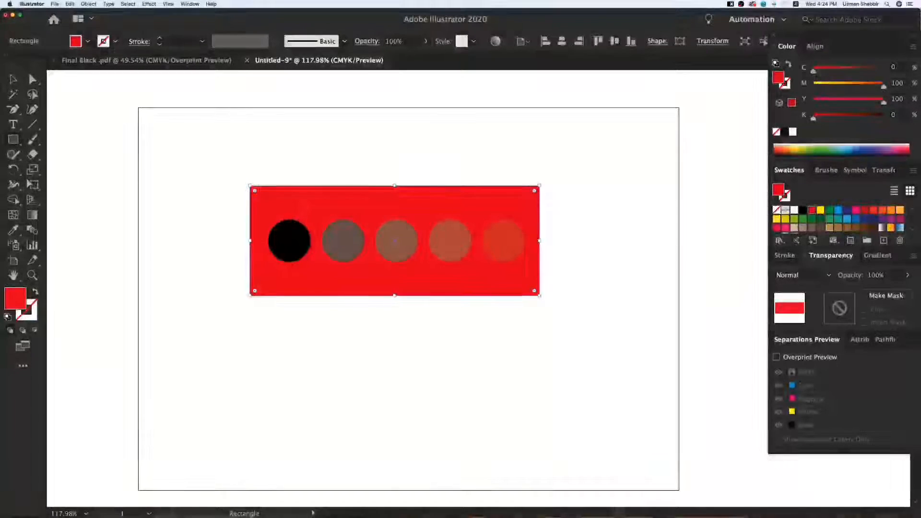
Set the blending mode of all five circles to Multiply
{"action": "left_click_drag", "start_coordinate": [232, 142], "coordinate": [522, 285]}
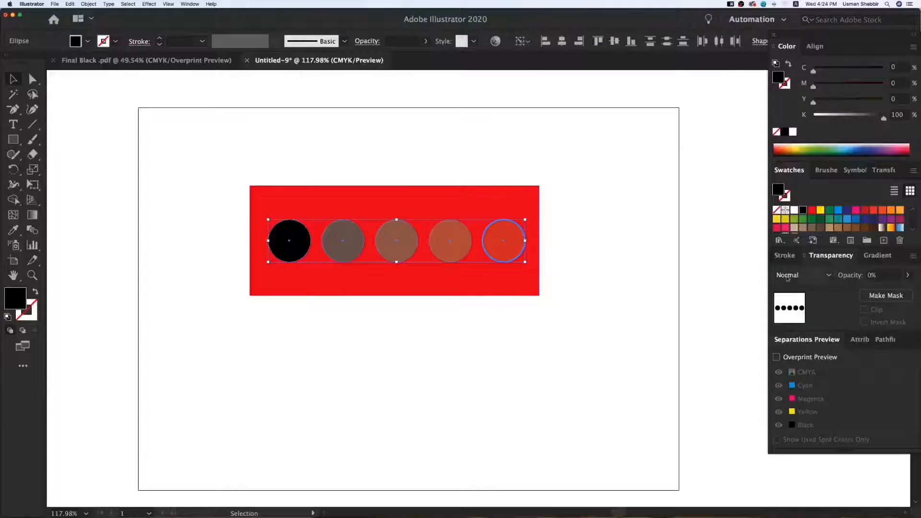
{"action": "left_click", "coordinate": [800, 68]}
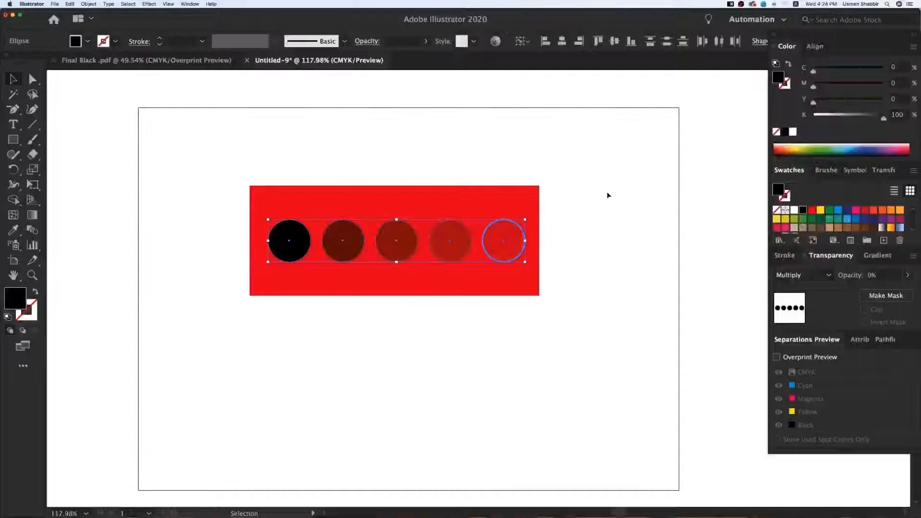
{"action": "left_click", "coordinate": [547, 286]}
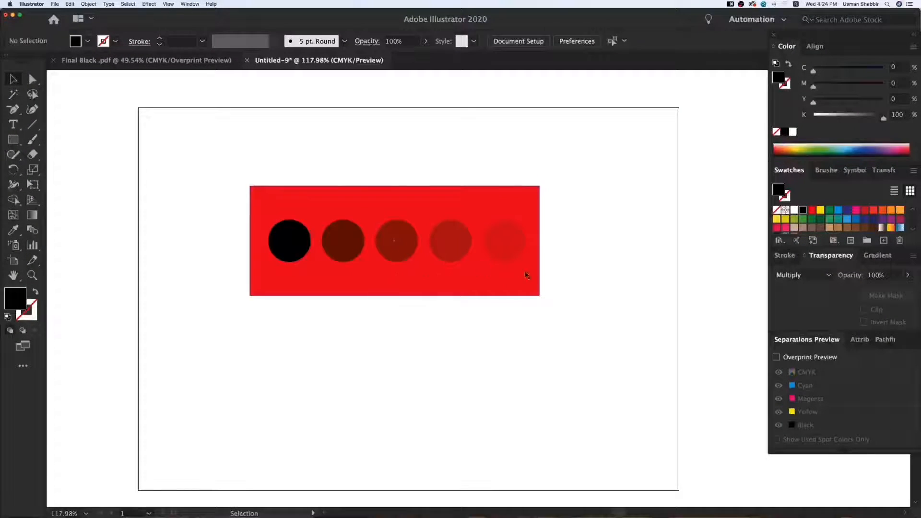